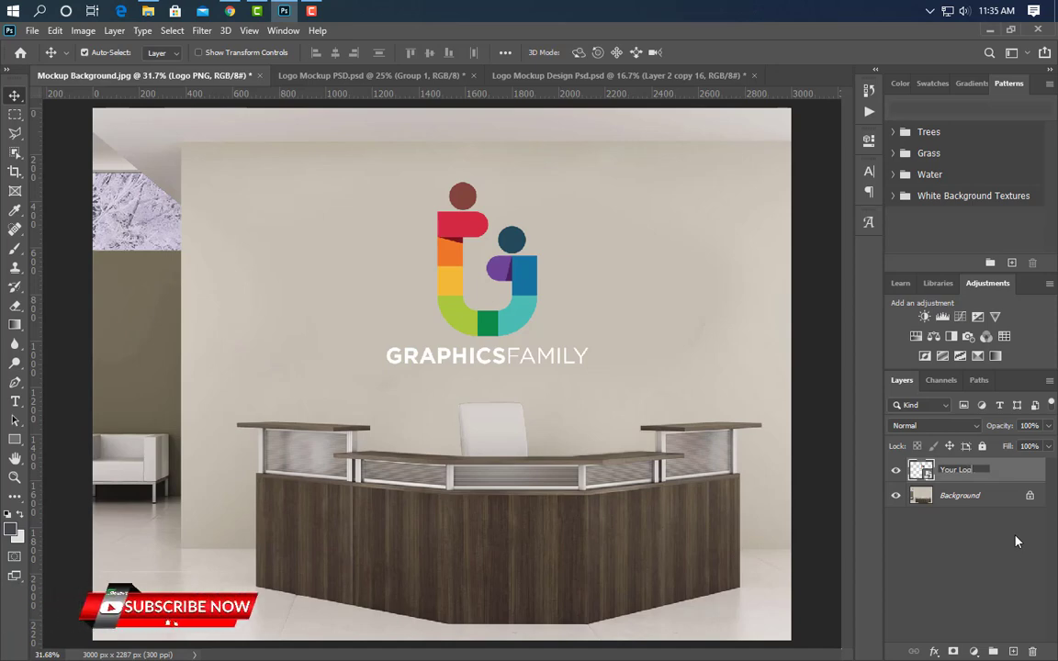
Rename the logo layer as Your Logo and convert it to a smart object
key("Return")
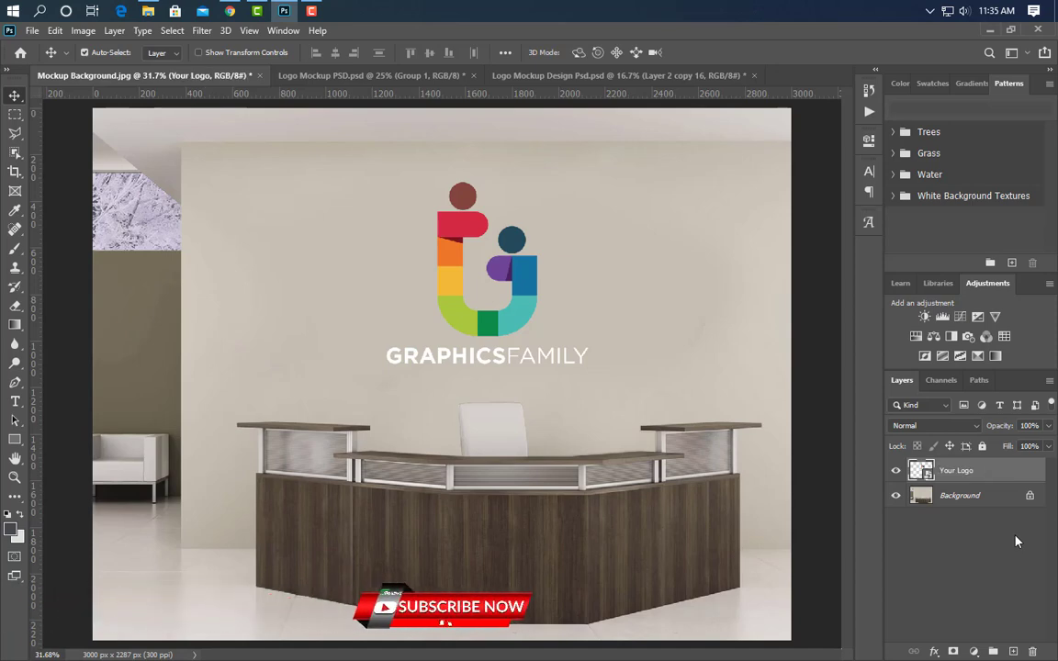
right_click(997, 471)
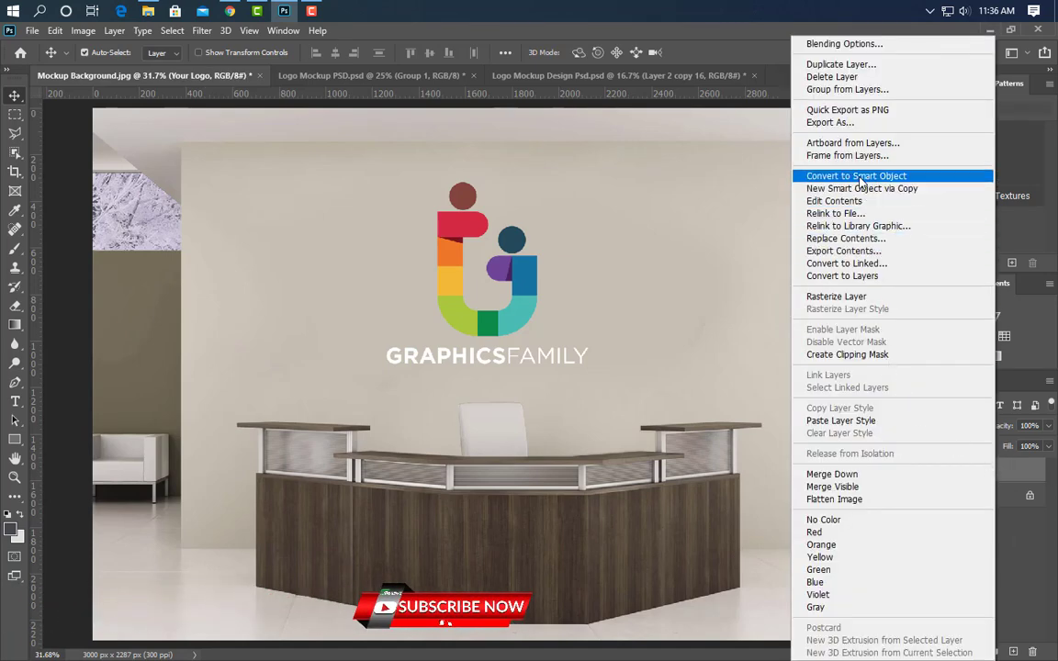
left_click(827, 171)
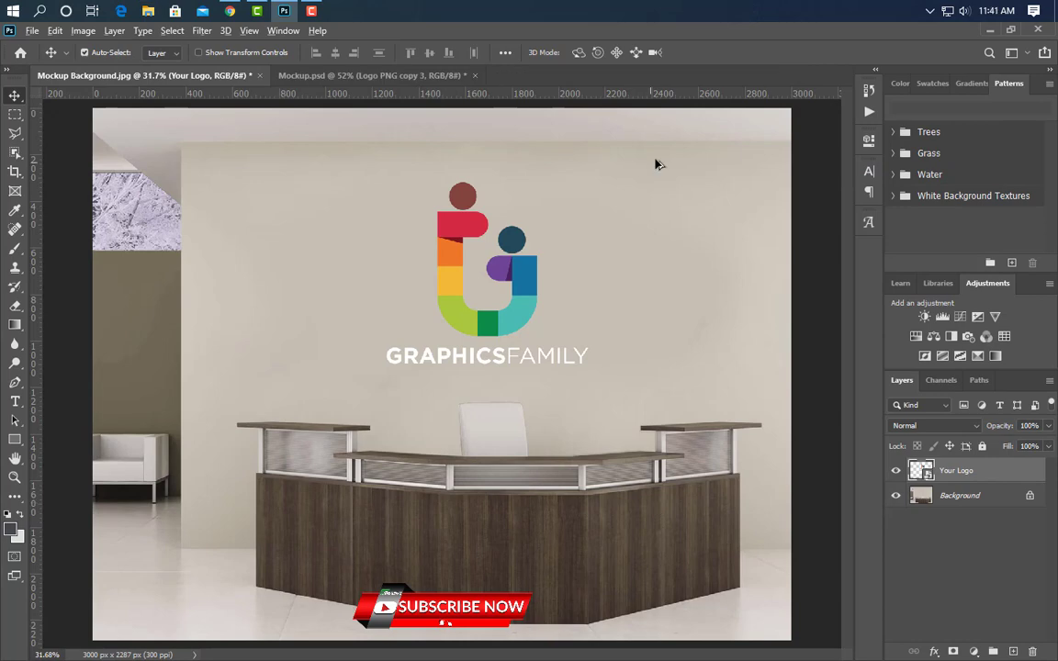
Add a Gradient Overlay effect in Soft Light blend mode to the Your Logo layer
scroll(654, 163, "up", 5)
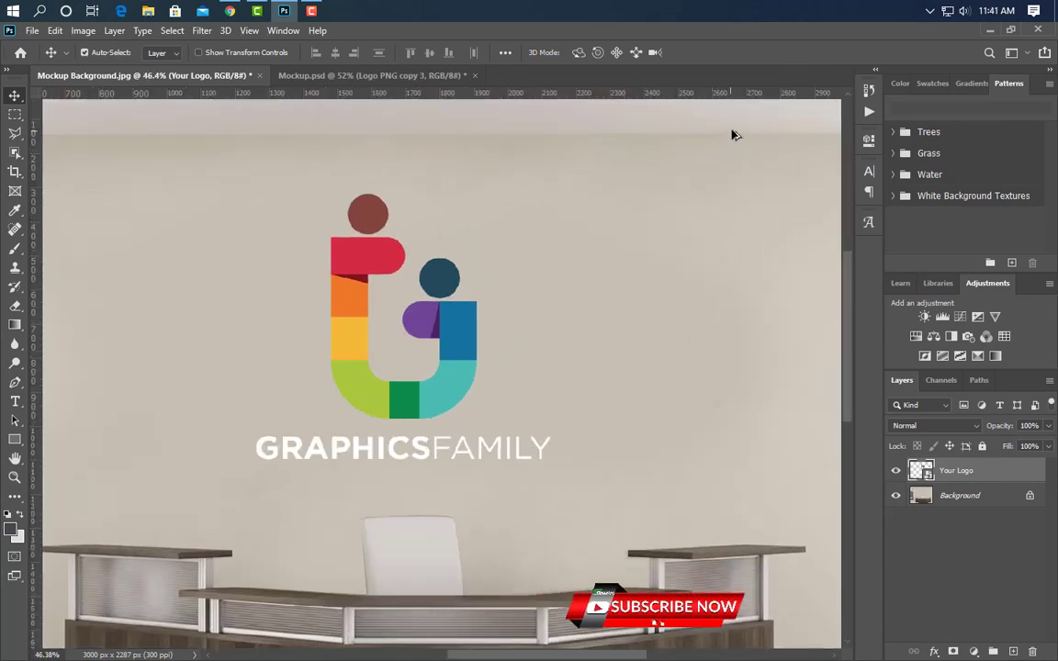
scroll(736, 148, "up", 1)
scroll(726, 209, "down", 1)
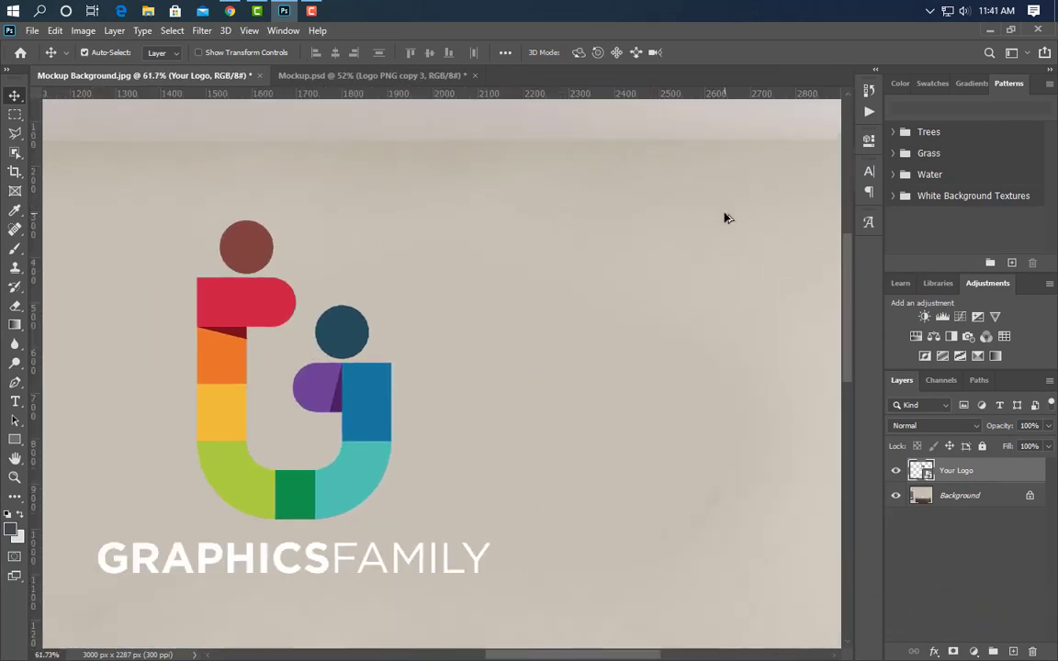
double_click(1015, 471)
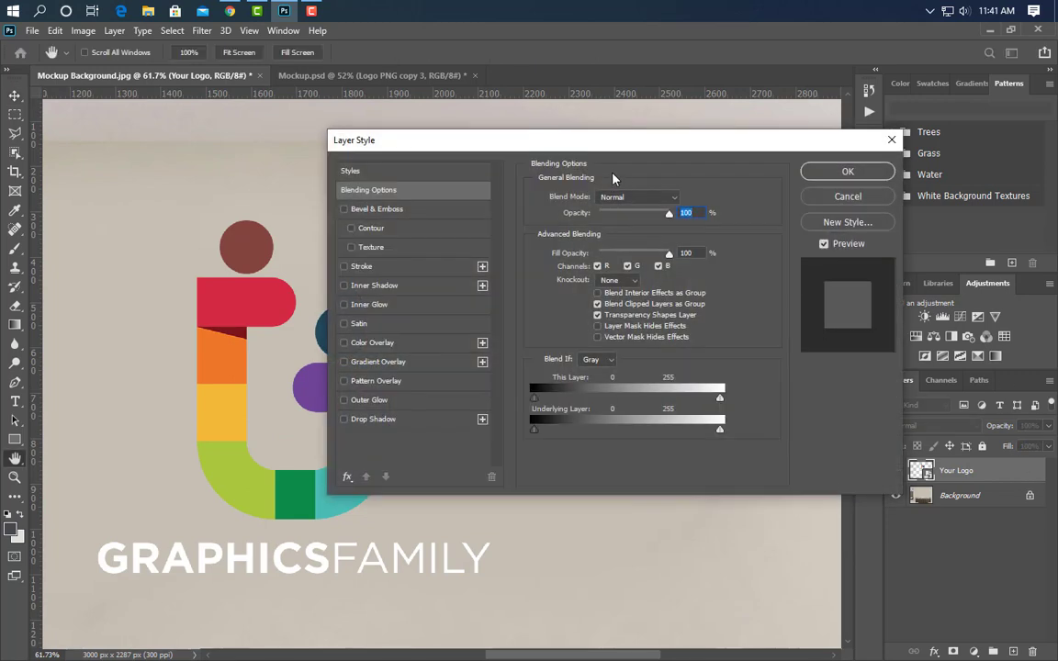
left_click(410, 371)
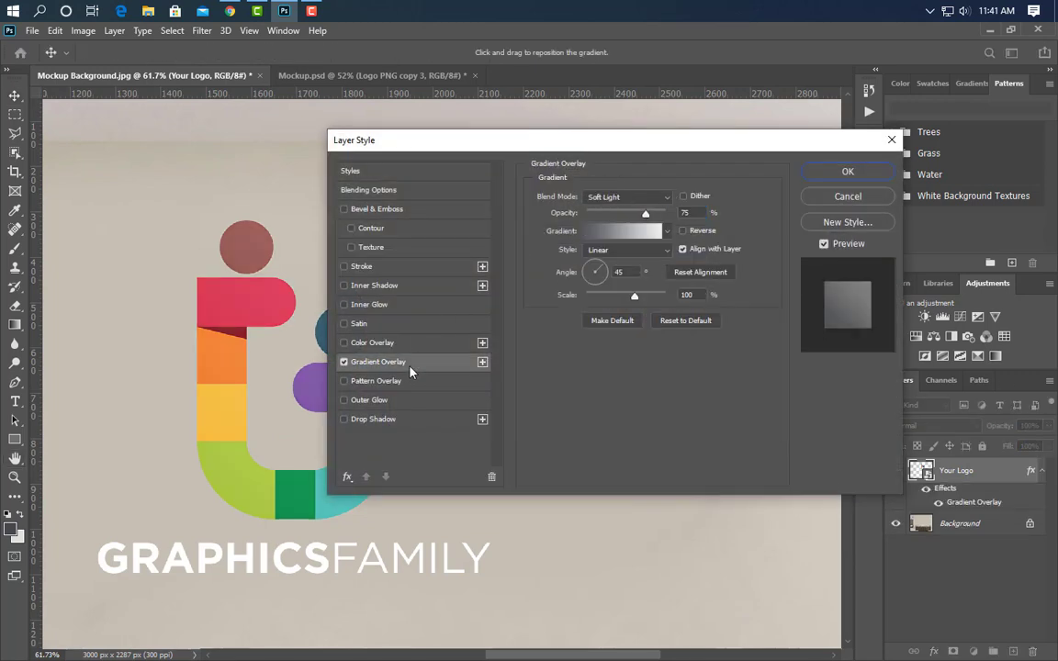
left_click(665, 202)
left_click(631, 390)
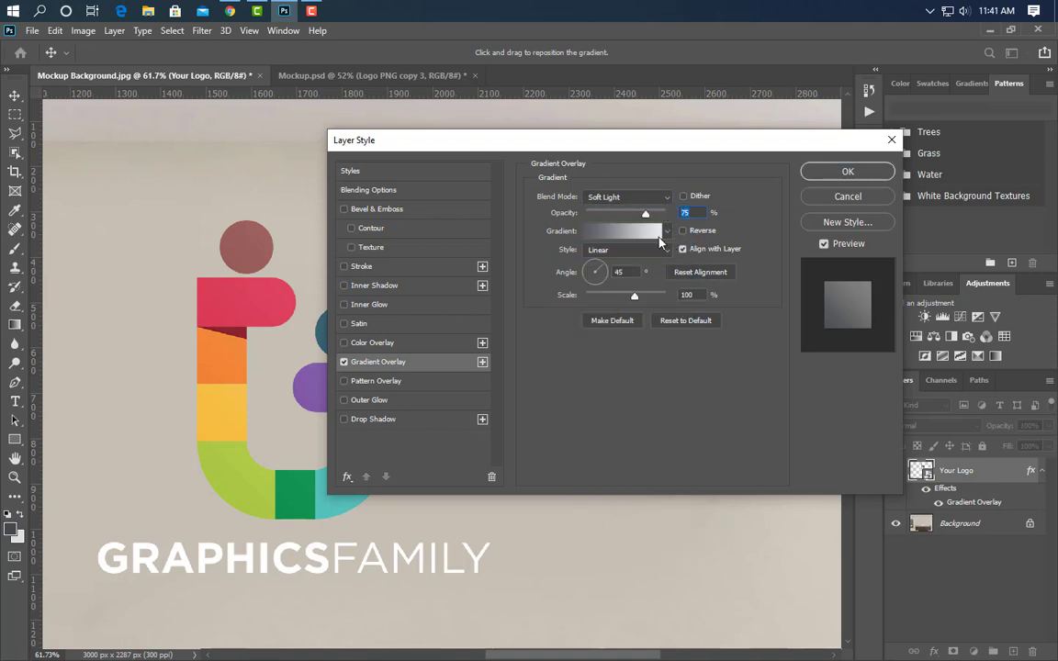
Set the overlay gradient's start stop to colour 44484d and its end stop to dfdede
left_click(611, 231)
double_click(705, 368)
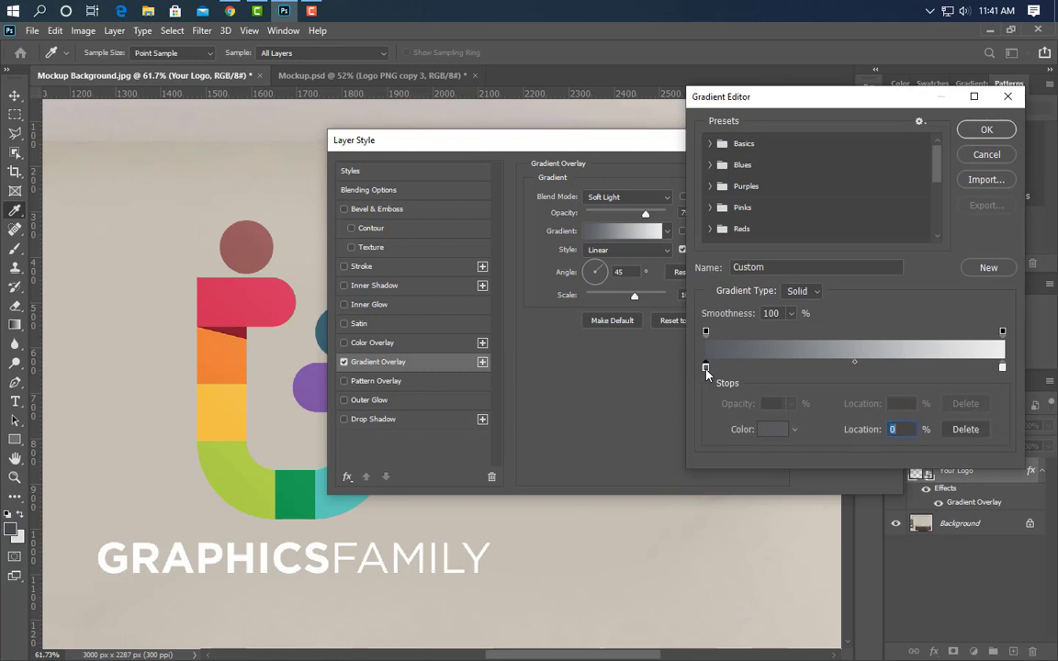
type("44484d")
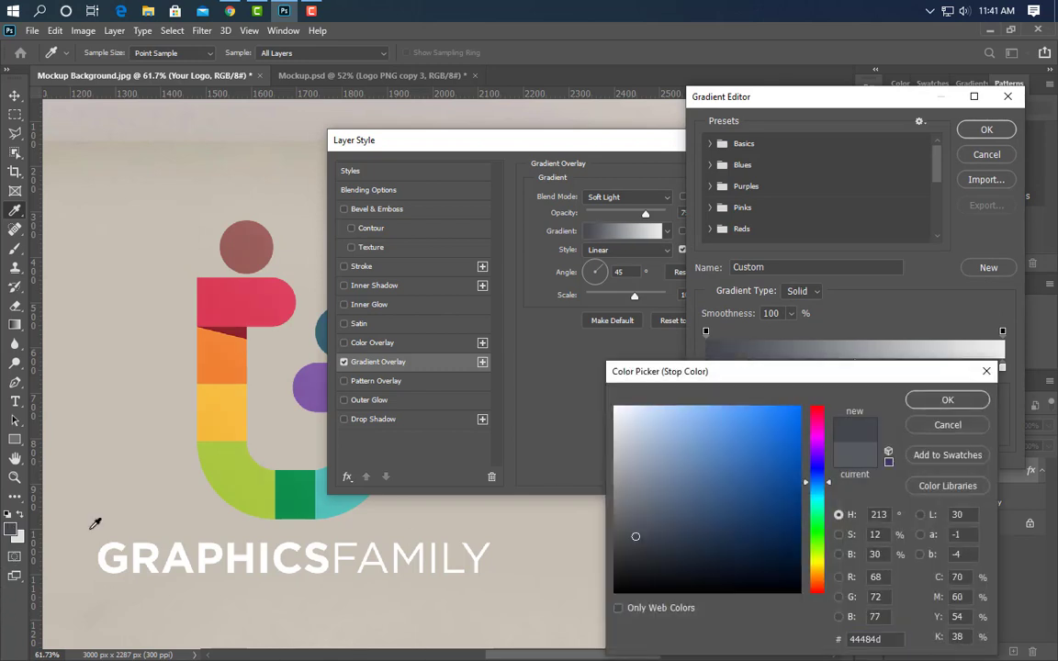
left_click(933, 401)
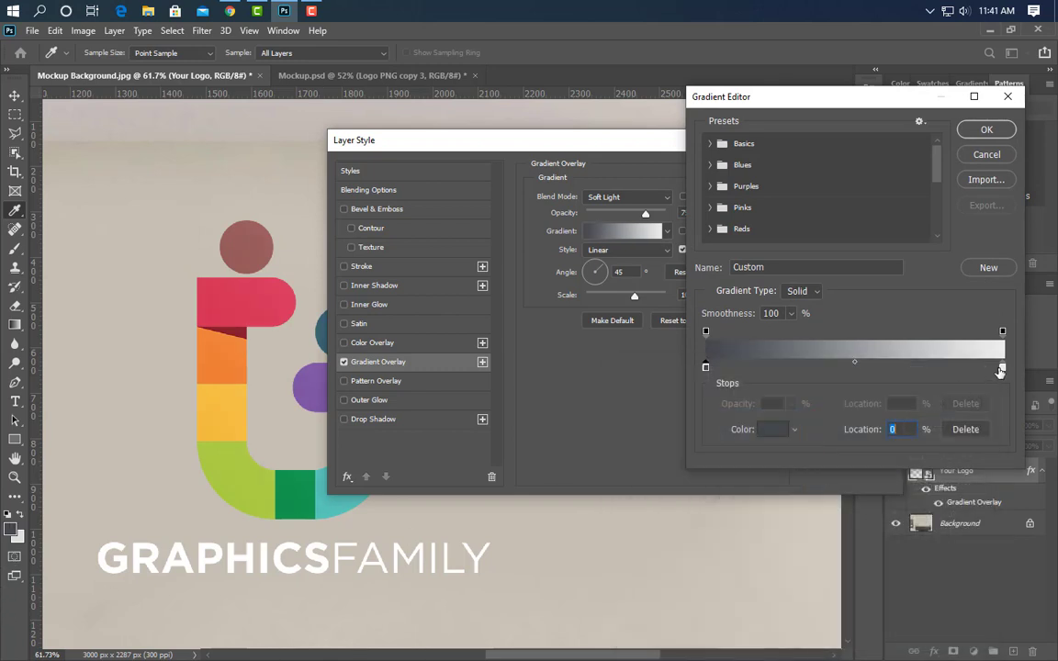
double_click(1003, 368)
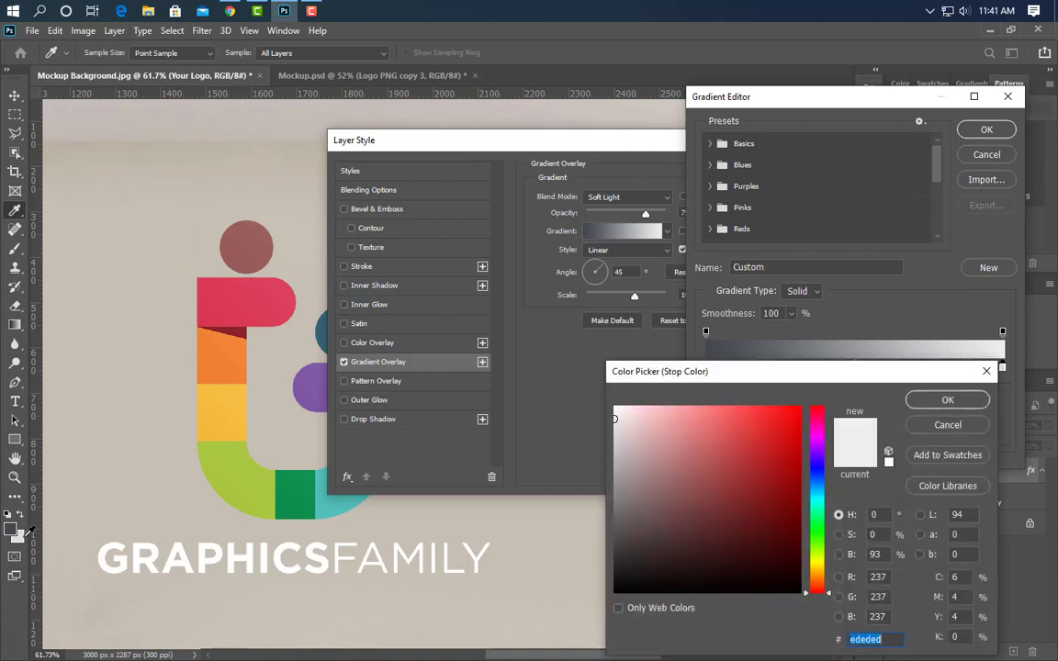
type("dfdede")
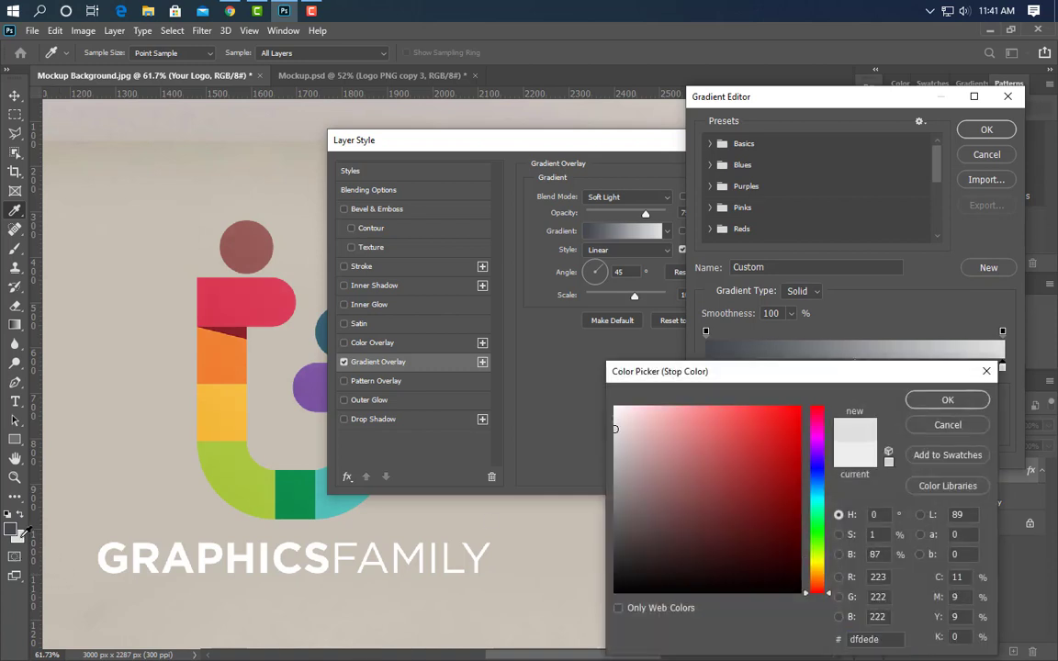
left_click(931, 408)
left_click(980, 135)
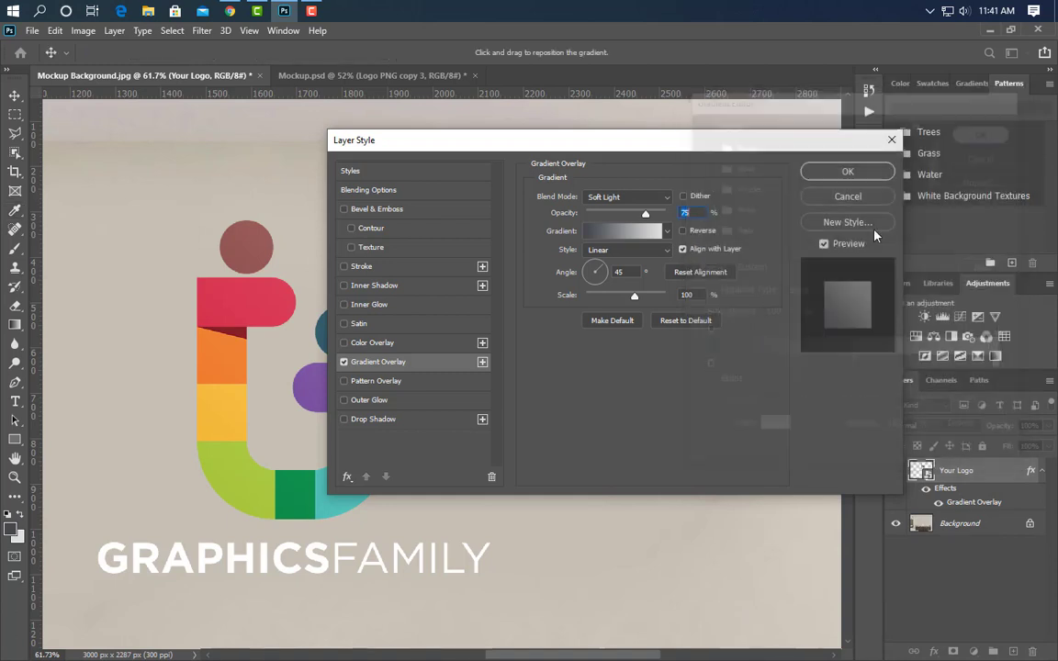
Set the gradient overlay's style to Linear with a 45° angle and 100% scale
left_click(628, 250)
left_click(632, 263)
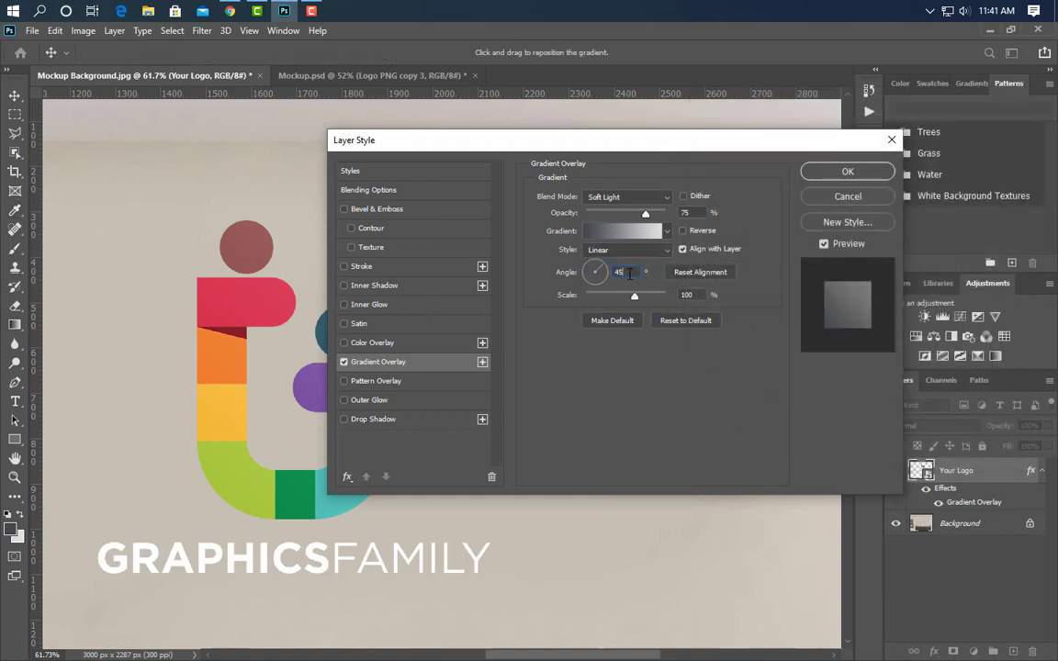
double_click(691, 296)
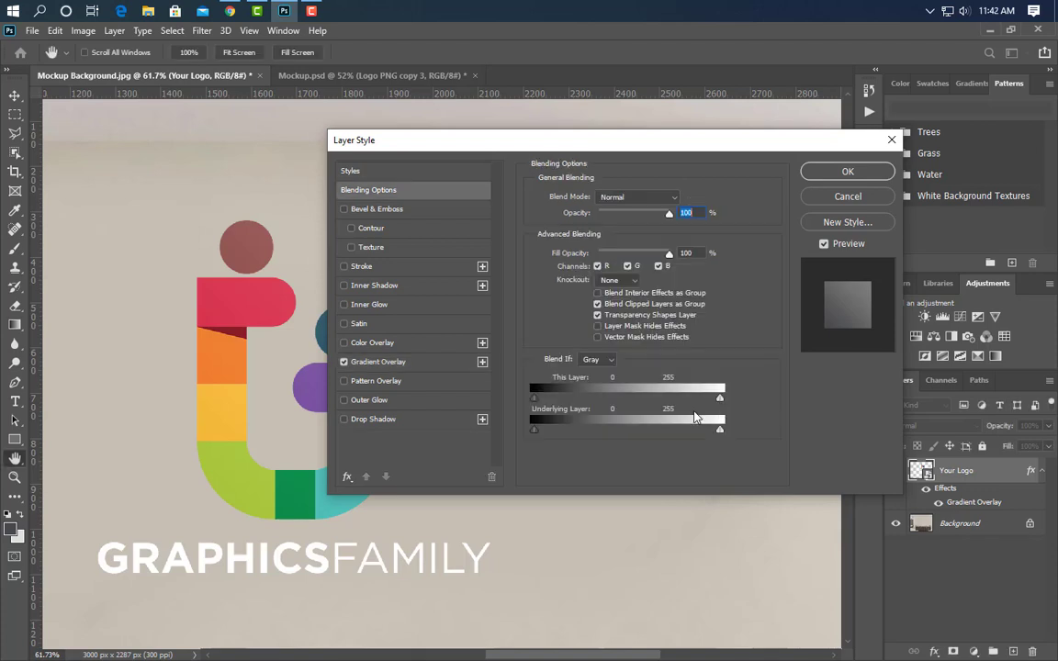
Add a white (ffffff) Inner Shadow to Your Logo: Overlay mode, 75% opacity, 60° angle, 3 px distance, 0% choke, 10 px size
left_click(414, 292)
left_click(648, 202)
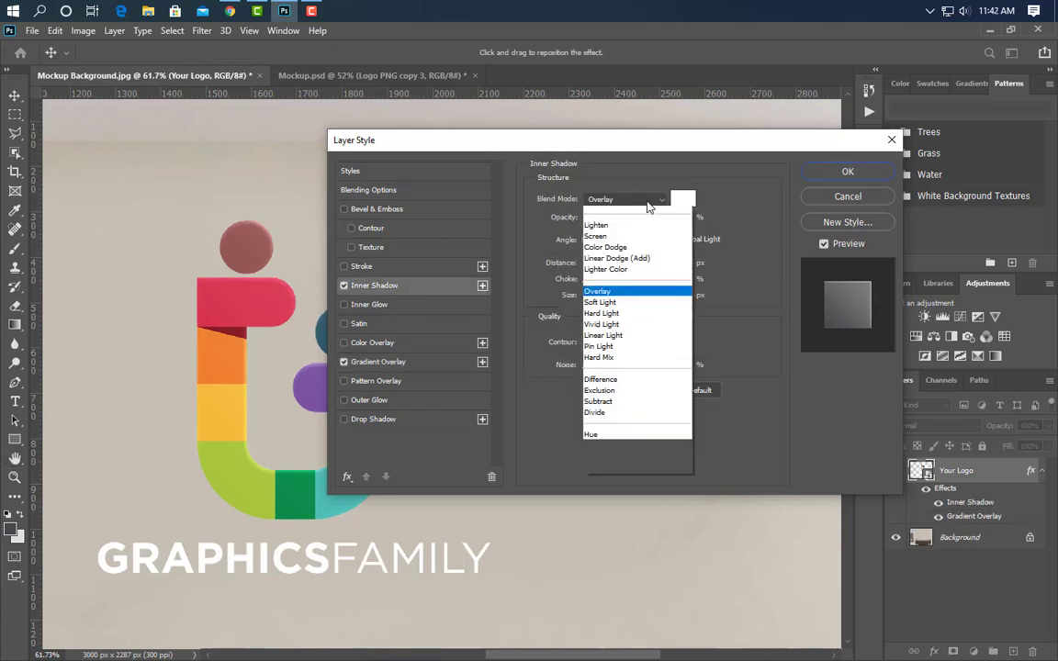
left_click(640, 377)
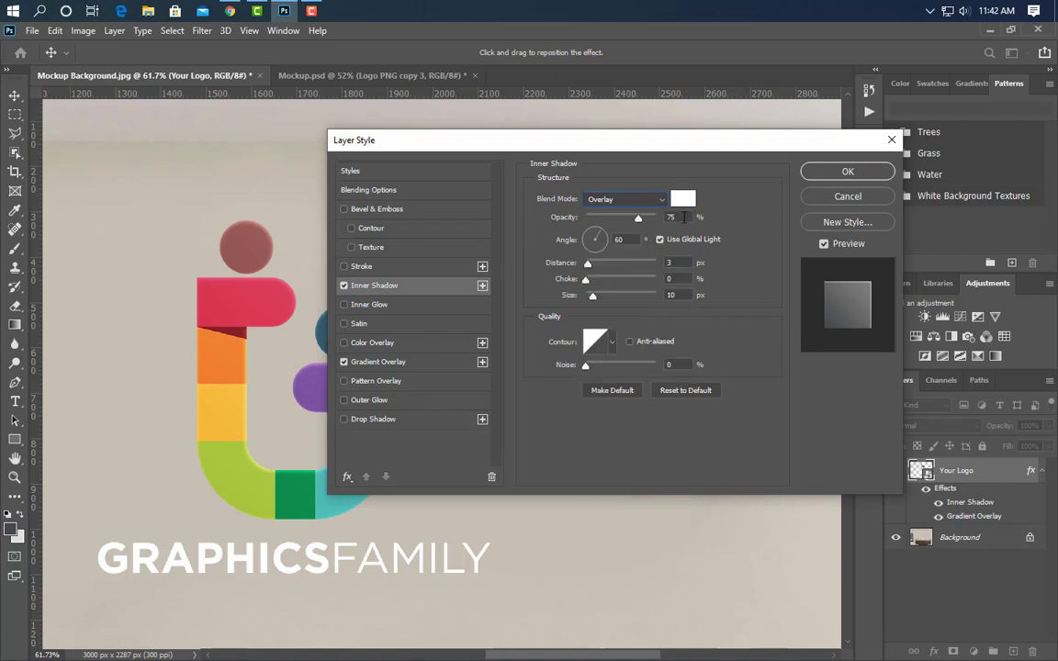
left_click(683, 201)
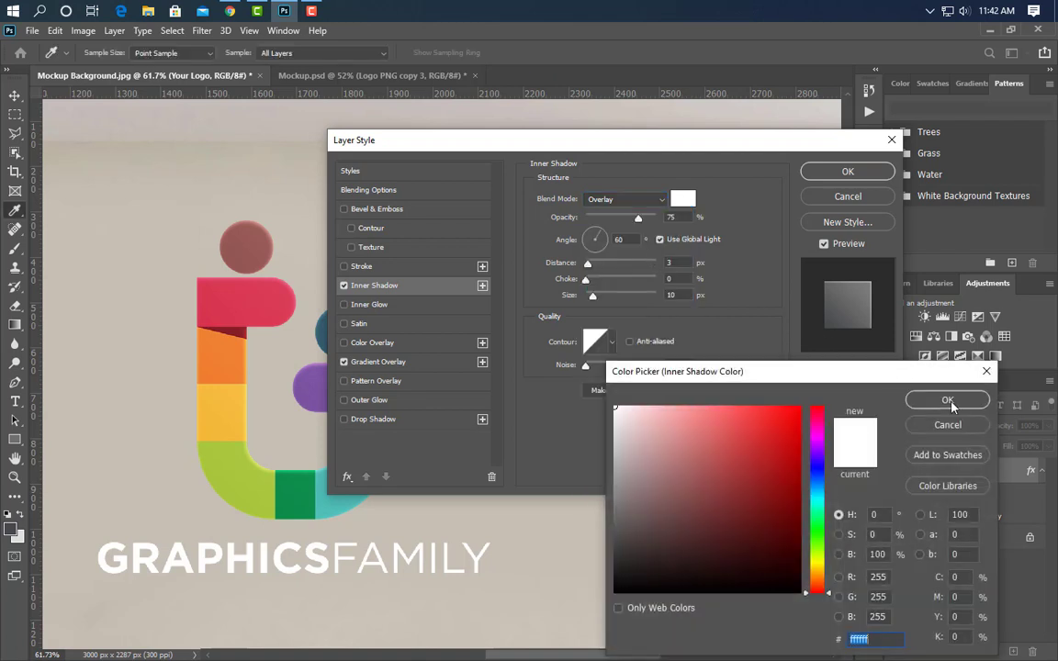
left_click(882, 401)
left_click_drag(679, 217, 608, 240)
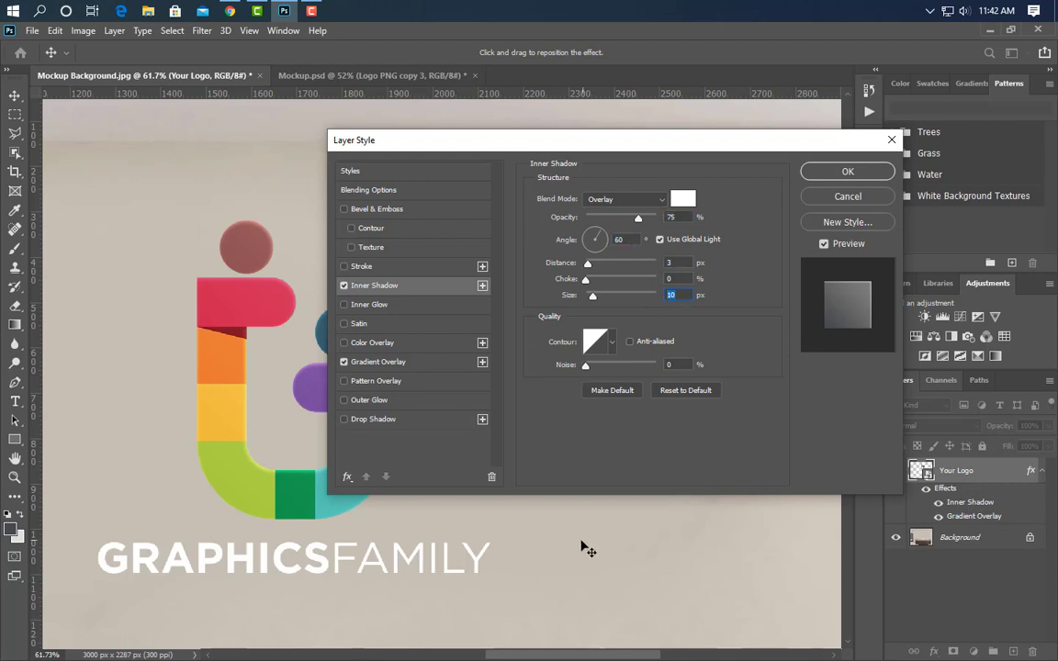
left_click(824, 175)
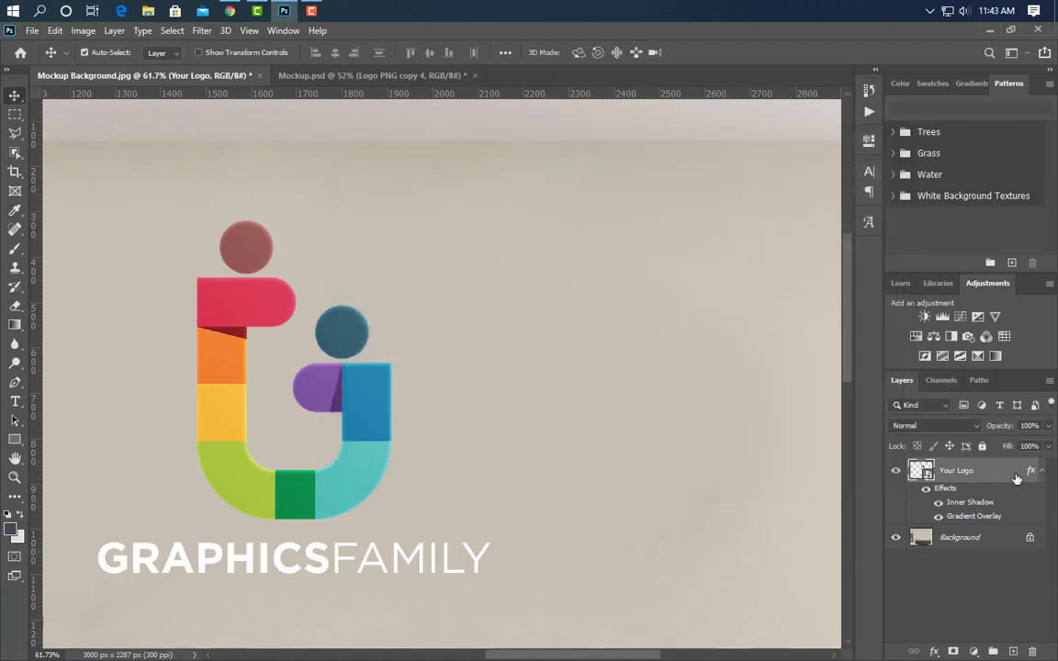
Duplicate the Your Logo layer, place the copy beneath the original, and hide the original
left_click_drag(1017, 472, 1013, 648)
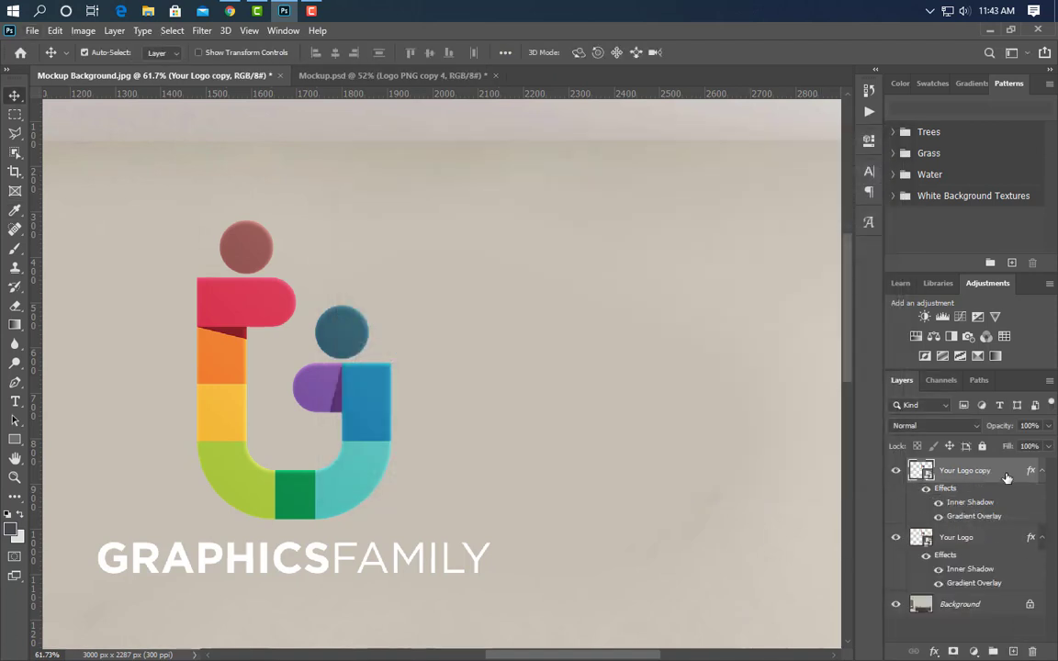
left_click_drag(1004, 473, 1004, 593)
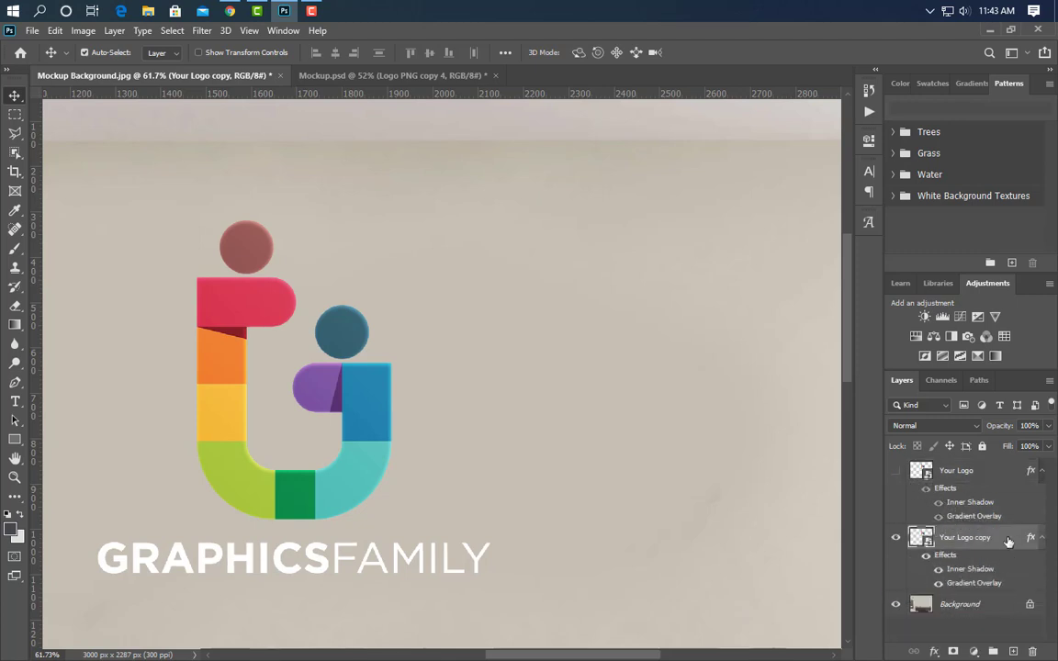
Delete the Inner Shadow and Gradient Overlay effects from the Your Logo copy layer
right_click(1008, 541)
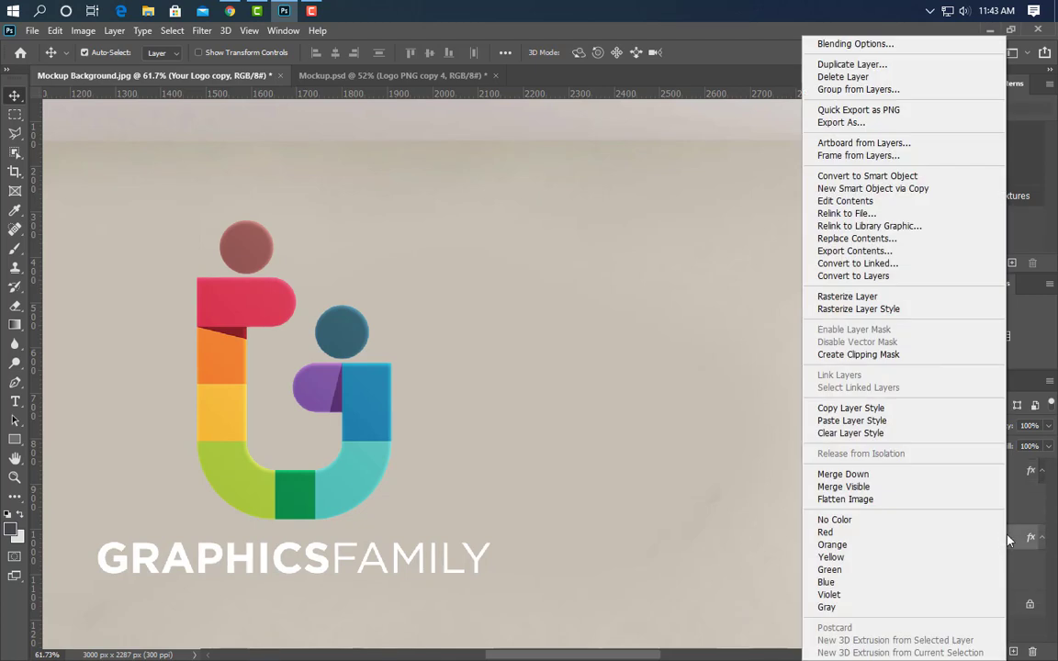
left_click(896, 407)
left_click_drag(1001, 567, 1033, 650)
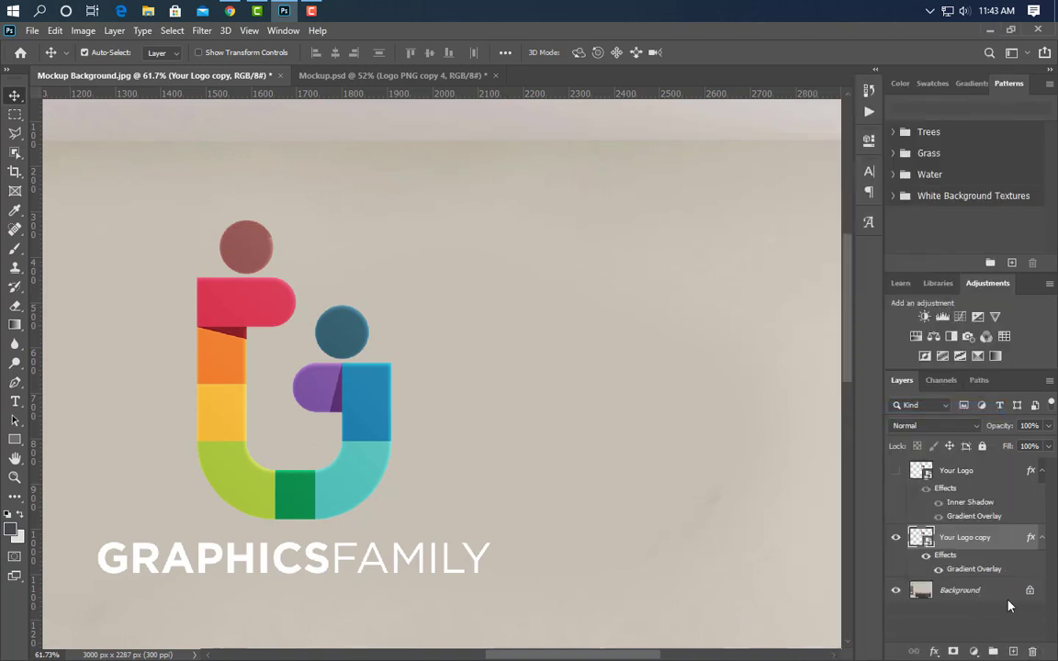
left_click_drag(974, 570, 1034, 651)
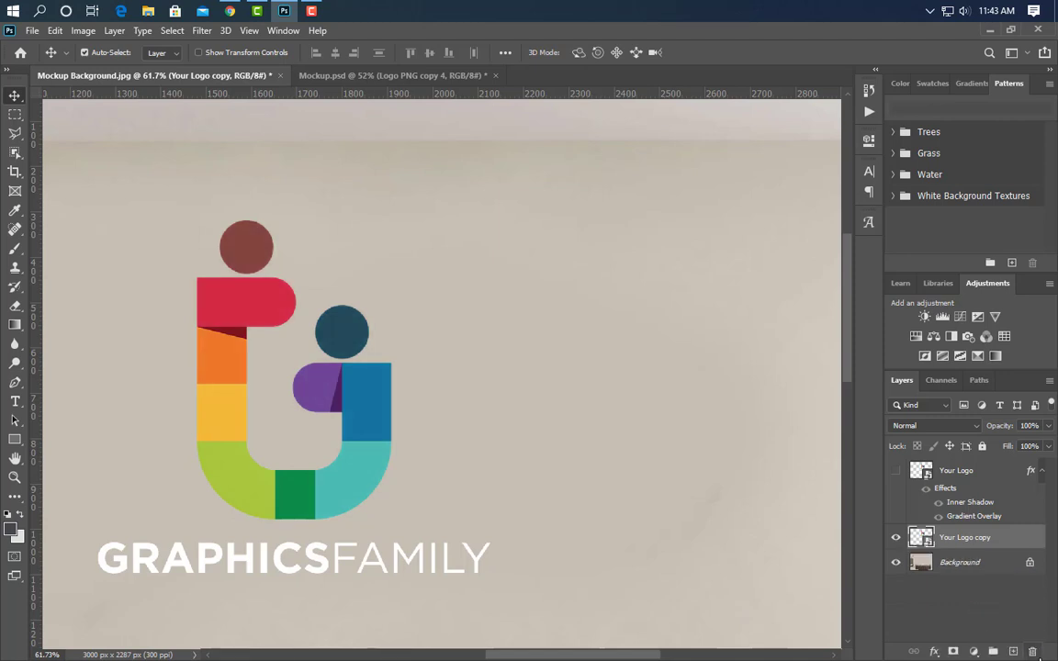
Add a Color Overlay effect in Linear Burn blend mode to the Your Logo copy layer
double_click(1018, 540)
left_click_drag(579, 153, 722, 134)
left_click(555, 325)
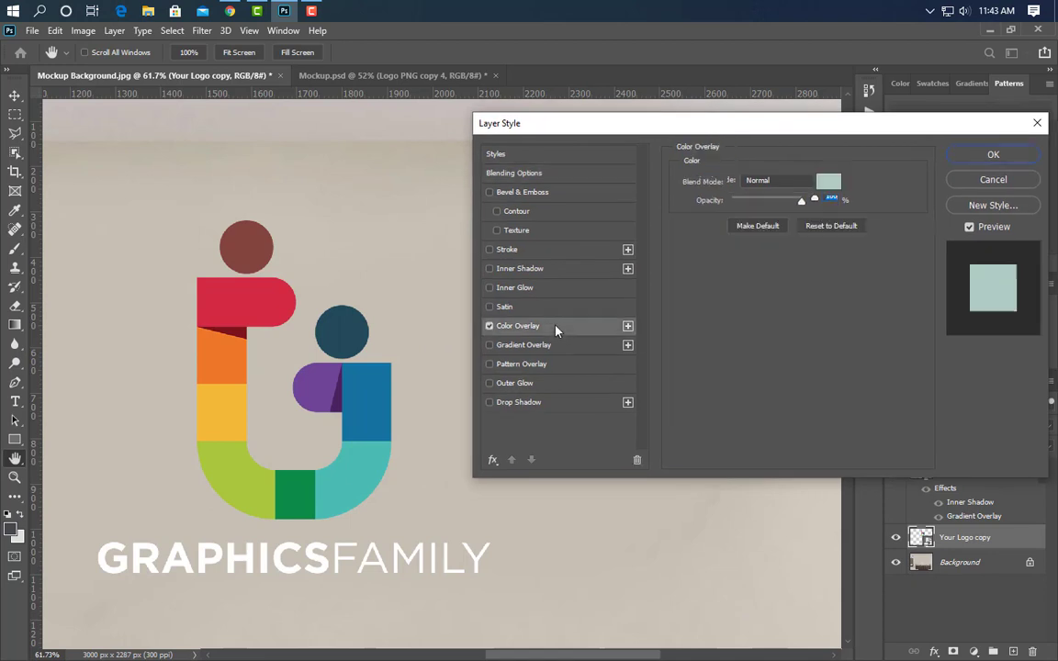
left_click(788, 185)
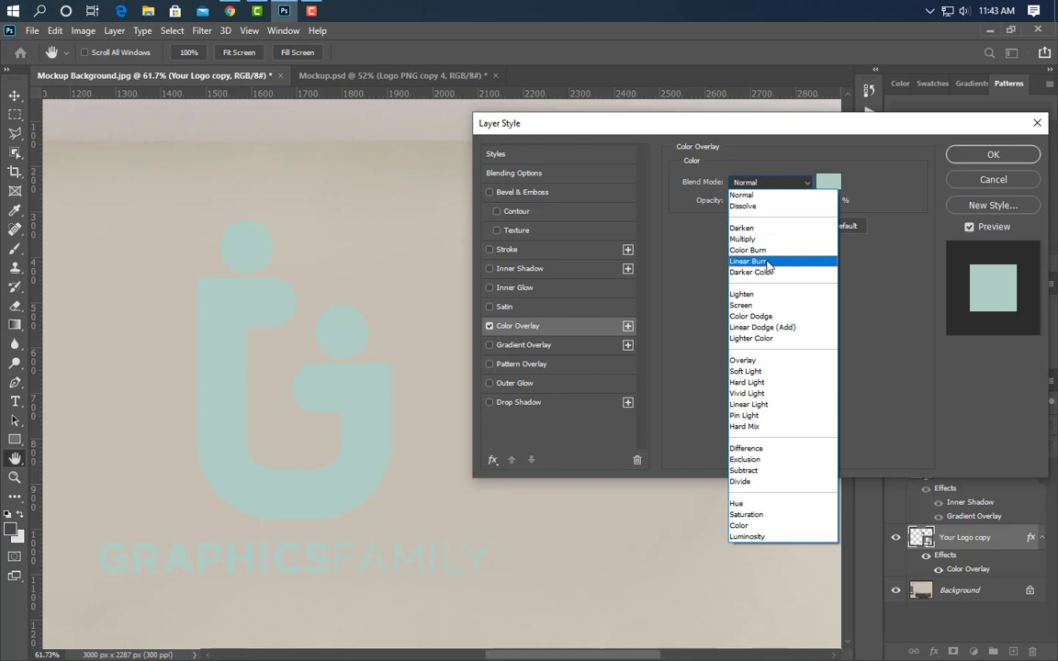
left_click(767, 261)
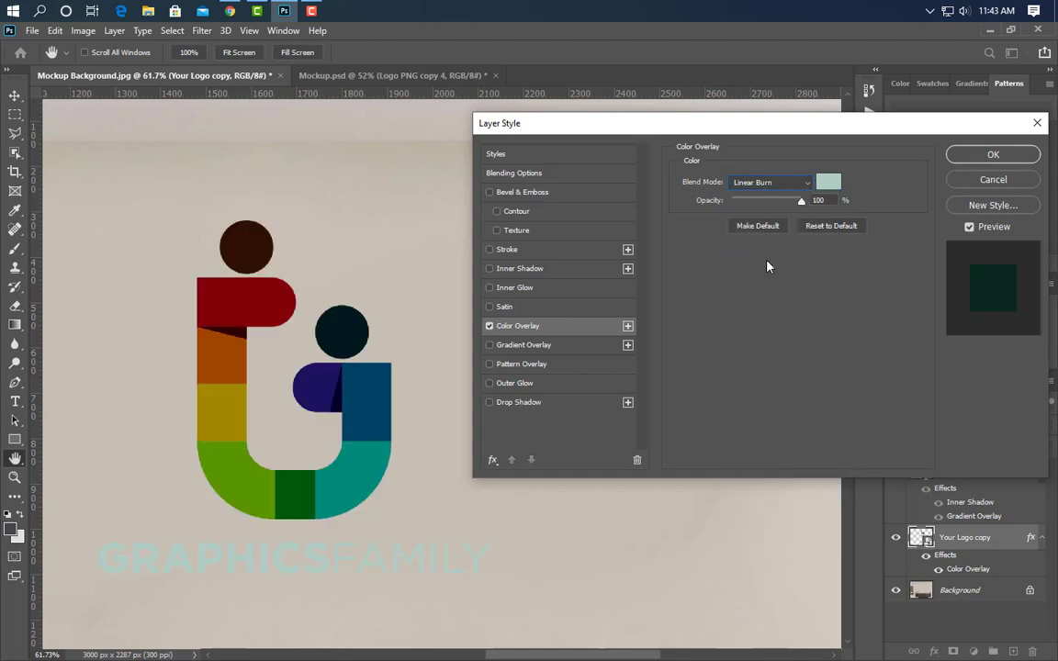
Set the color overlay's colour to black (000000) and its opacity to 30%, and apply the layer style
left_click(828, 182)
type("000000")
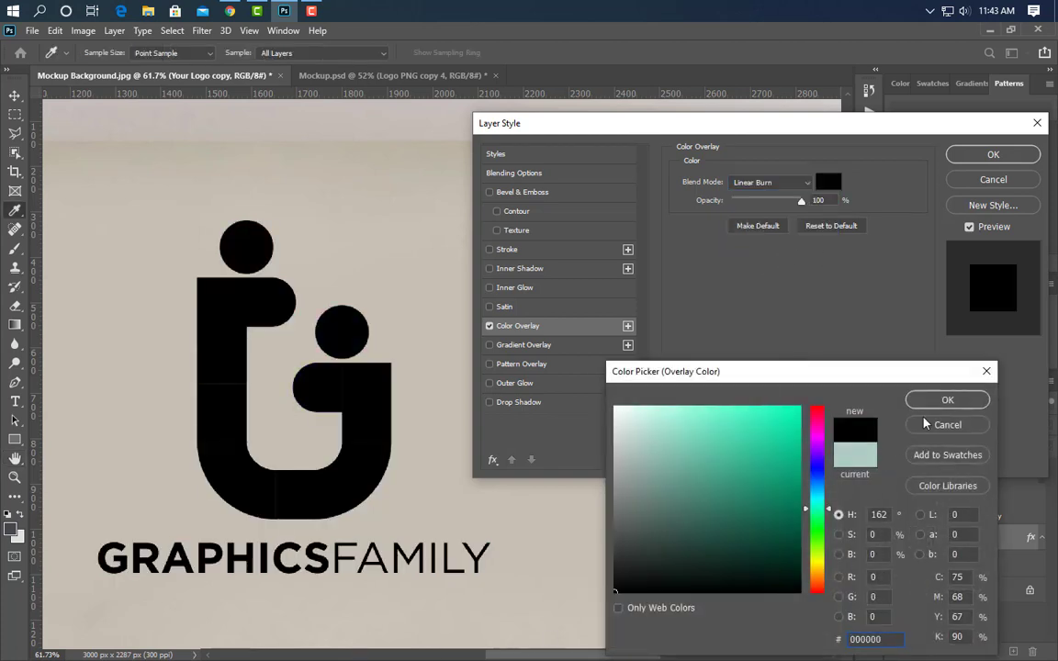
left_click(946, 401)
left_click(812, 201)
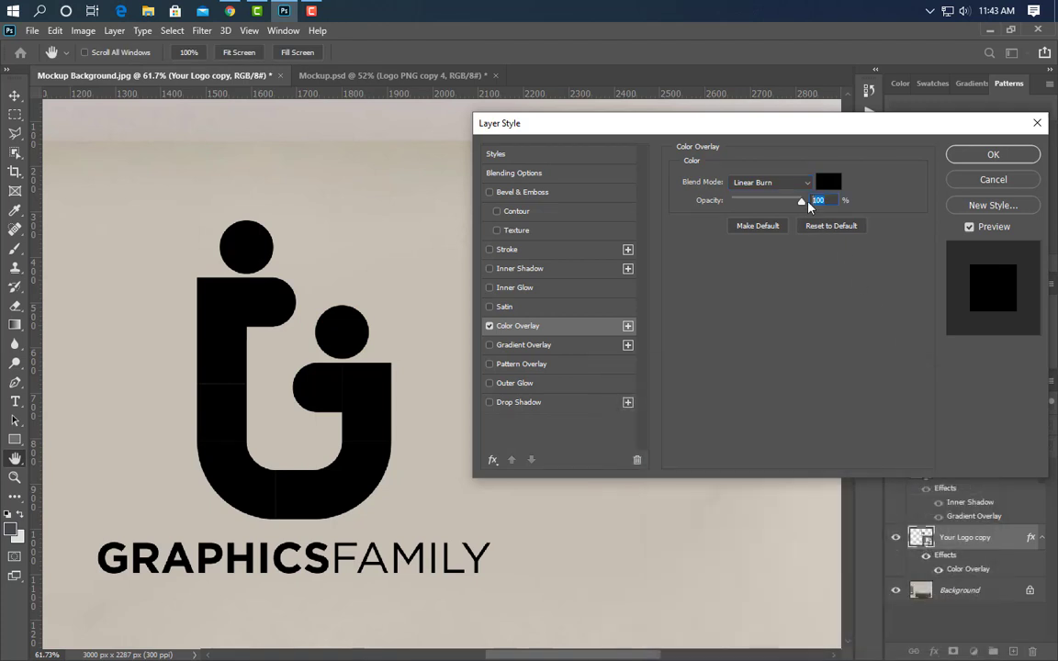
type("30")
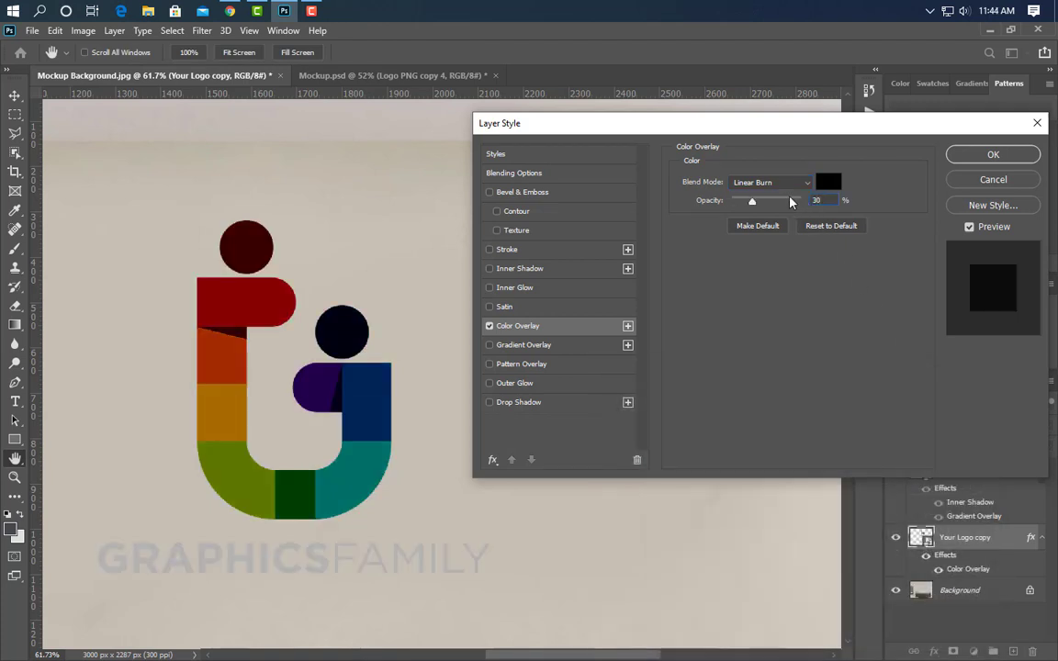
left_click(990, 154)
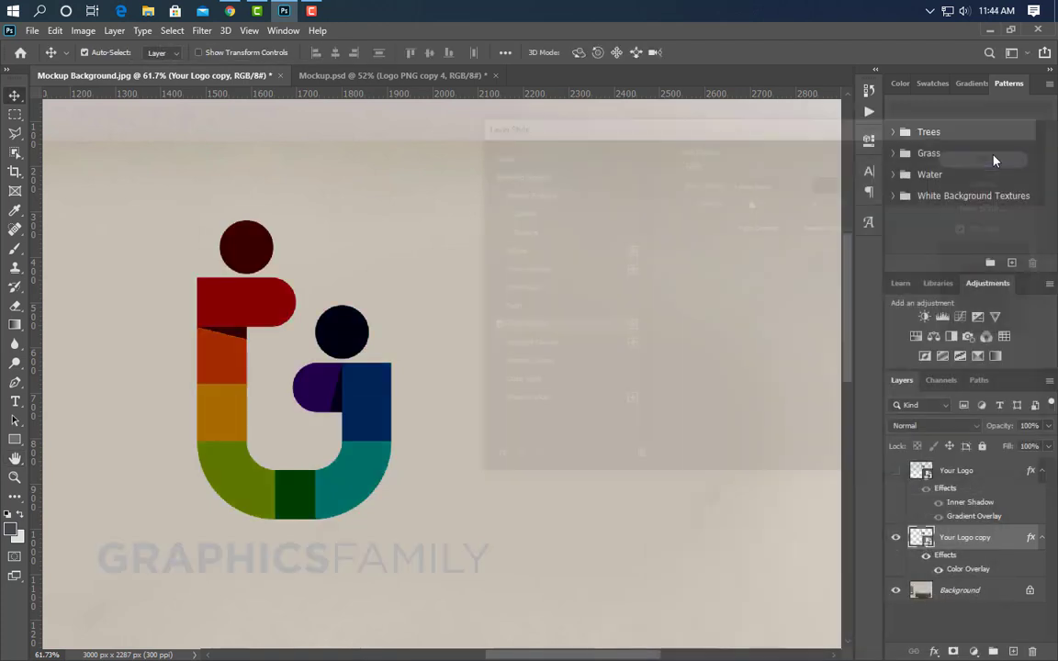
Reduce the fill of the Your Logo copy layer to 0%
left_click(1050, 447)
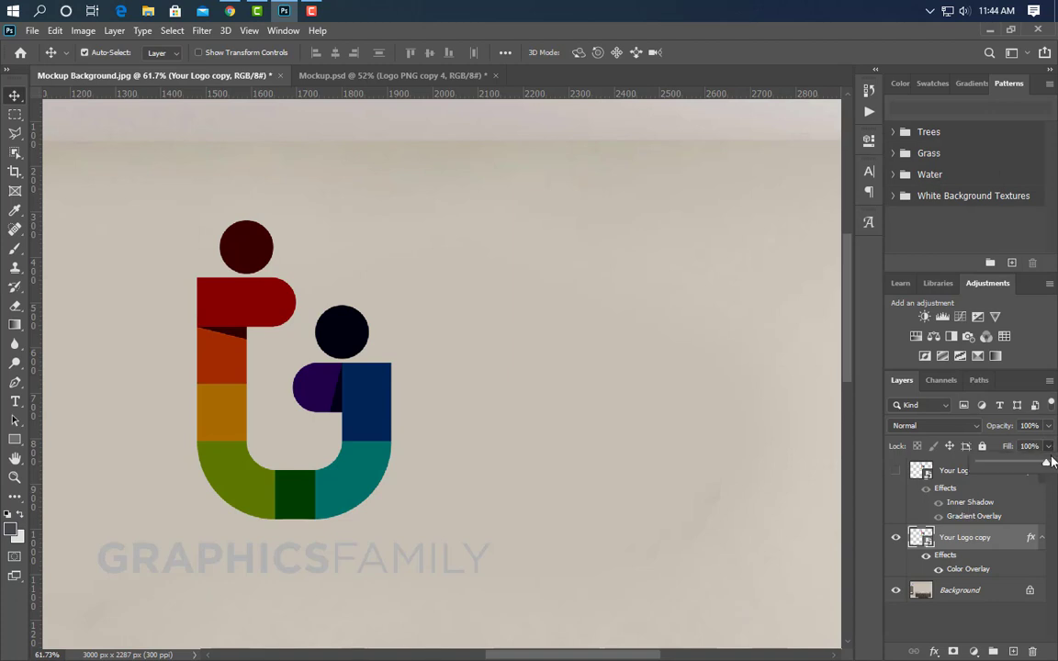
left_click_drag(1050, 467, 978, 463)
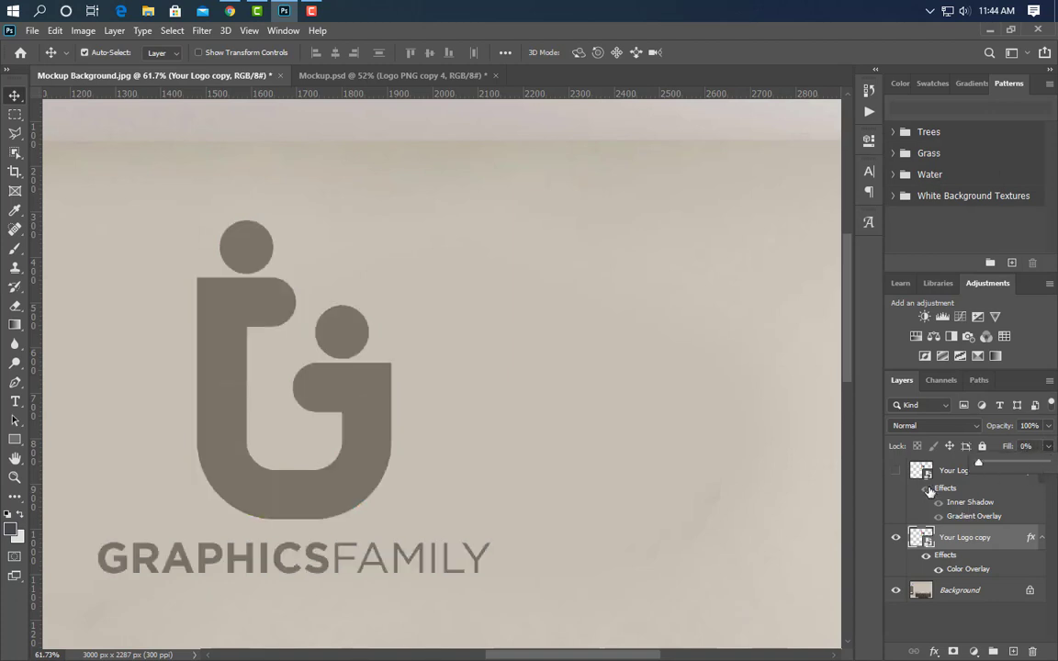
Apply a Photo Filter with colour white (ffffff) and 25% density to the Your Logo copy layer
left_click(84, 30)
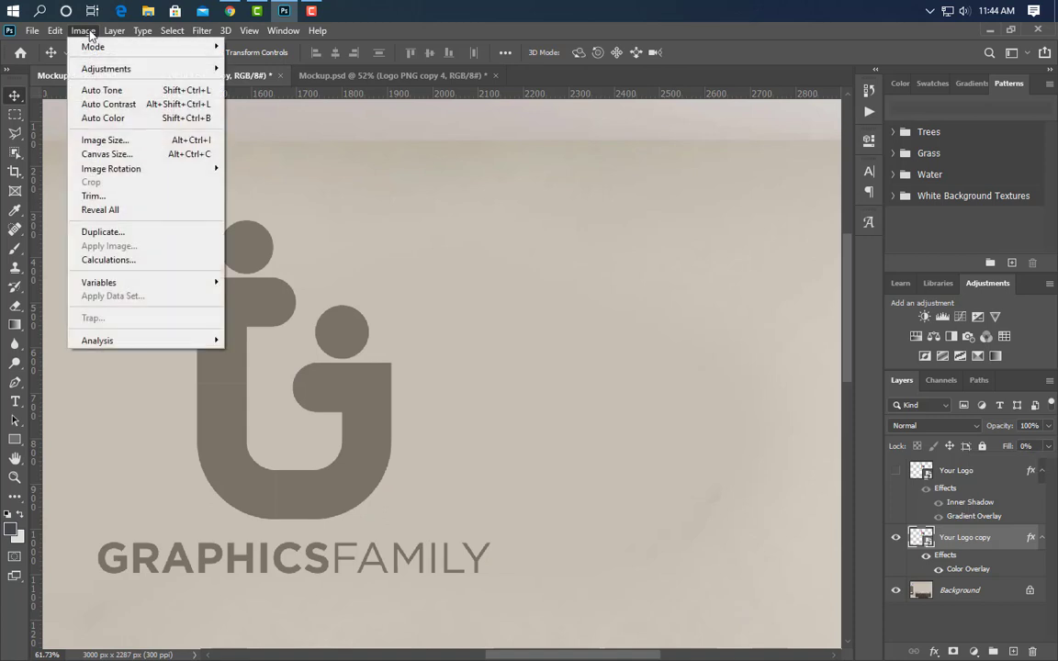
mouse_move(146, 69)
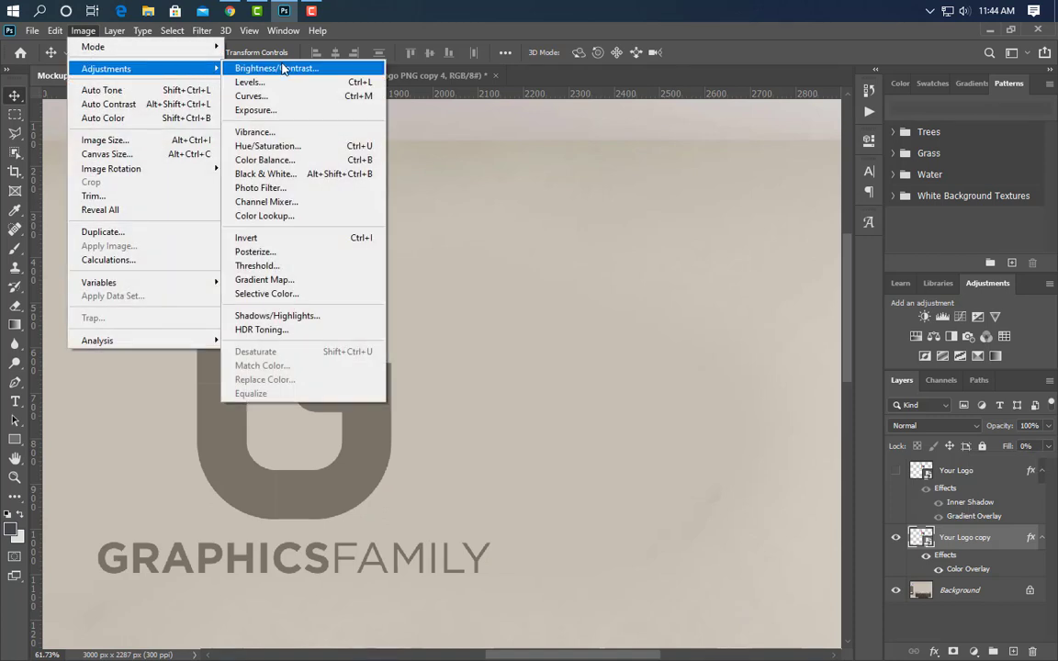
left_click(275, 188)
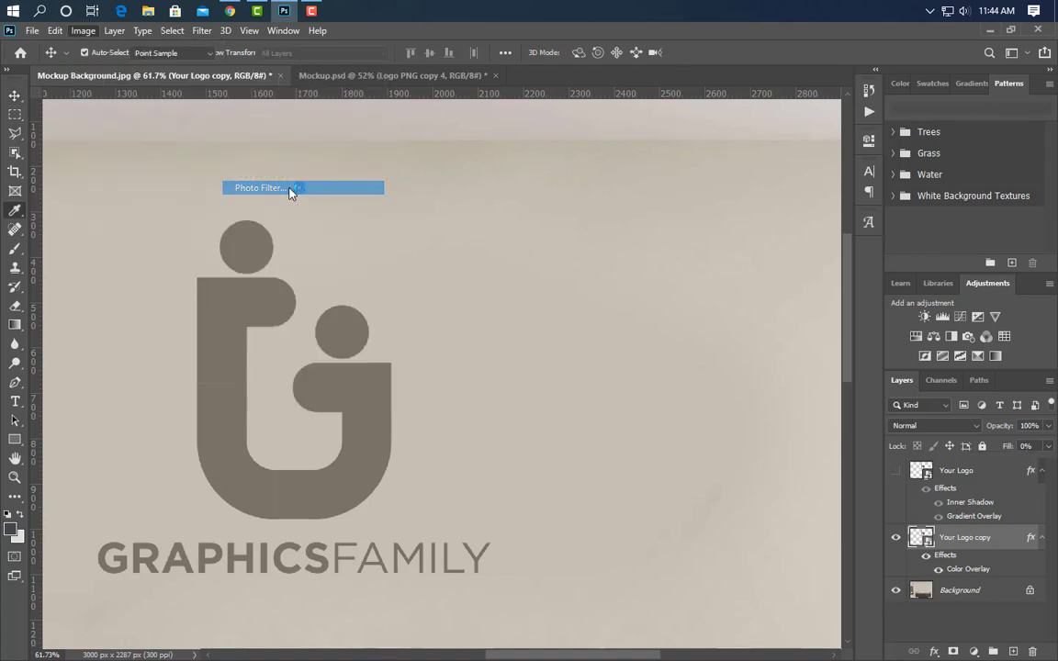
left_click(466, 235)
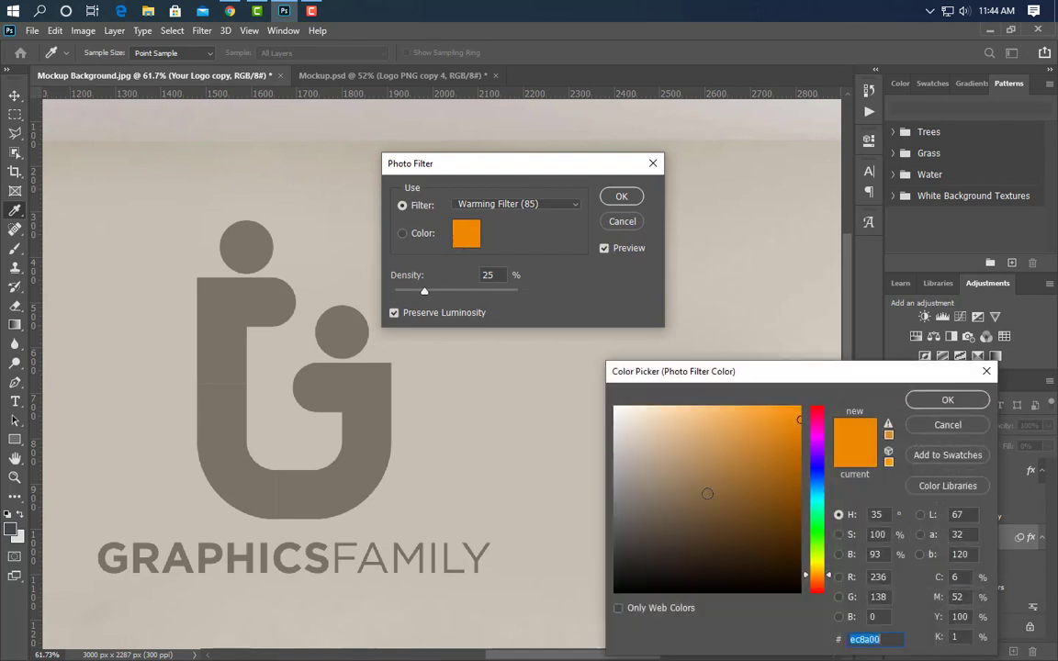
type("ffffff")
left_click(947, 401)
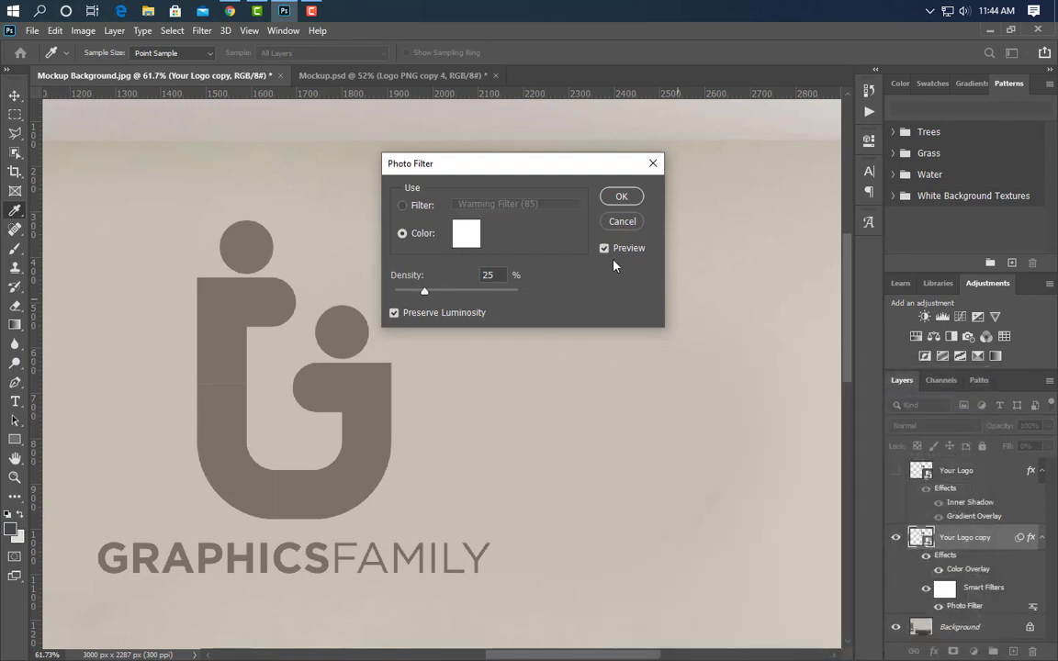
left_click(620, 197)
key("v")
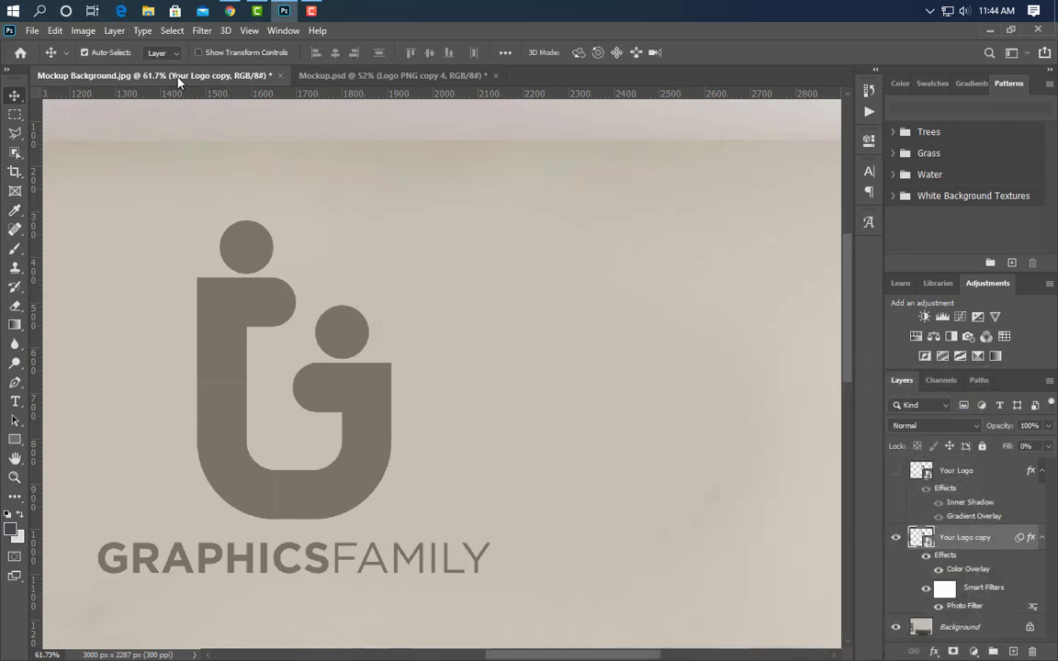
Apply a Motion Blur with an angle of 60° and a distance of 50 pixels to the Your Logo copy layer
left_click(200, 32)
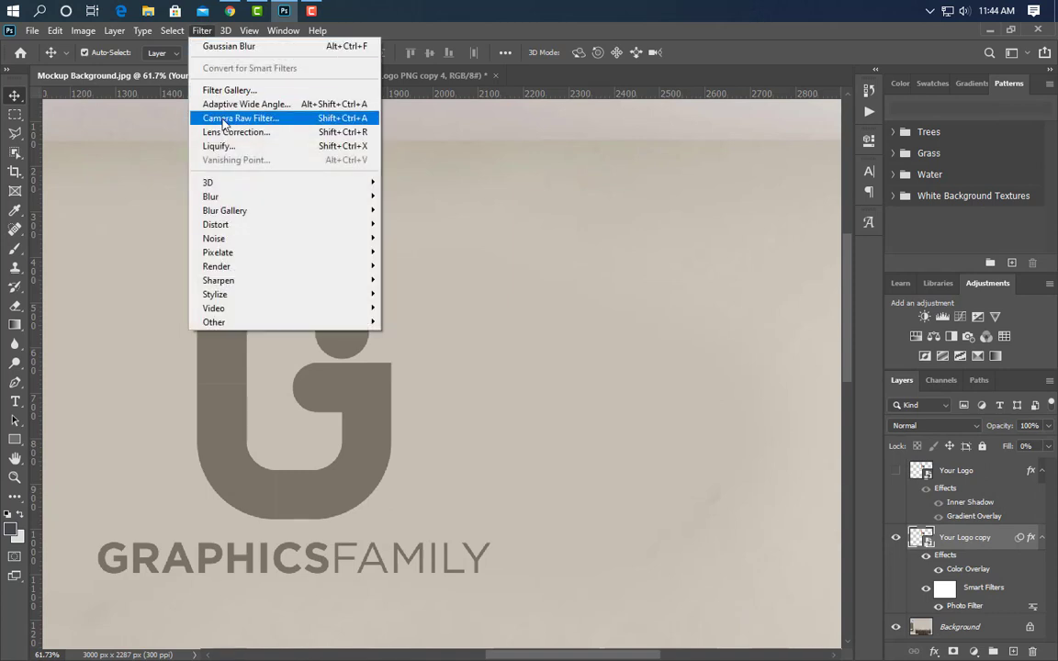
mouse_move(248, 197)
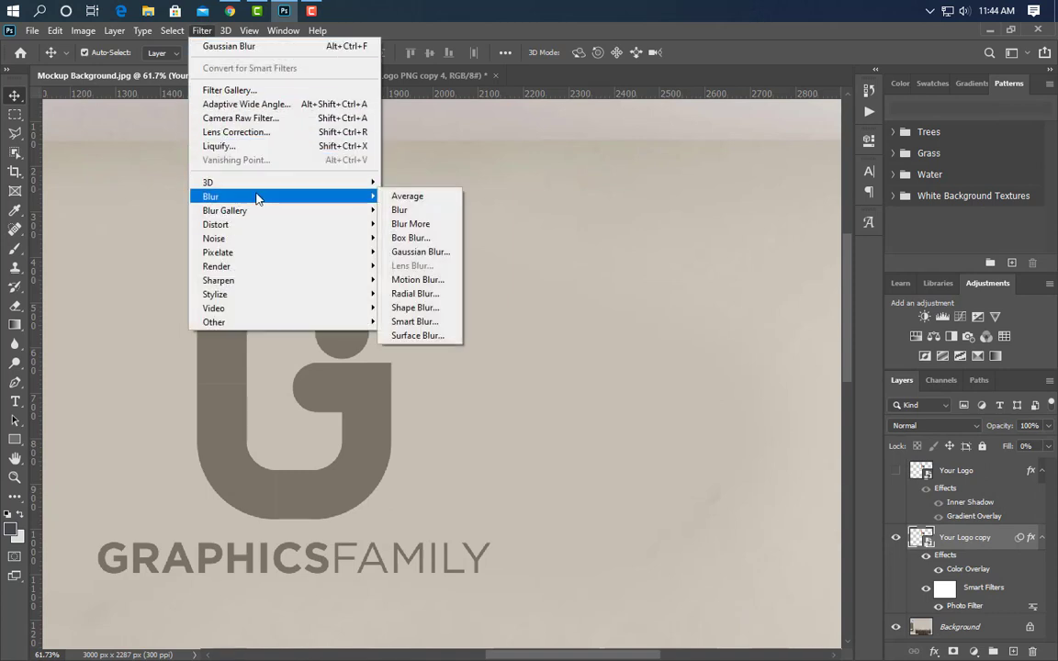
left_click(425, 279)
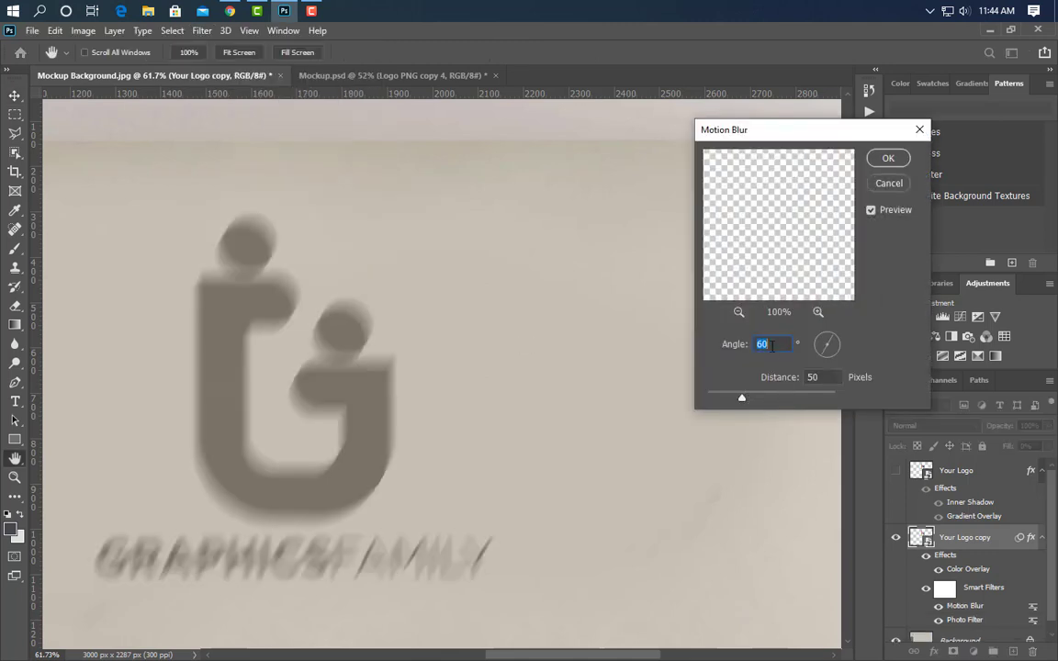
key("Tab")
left_click(880, 162)
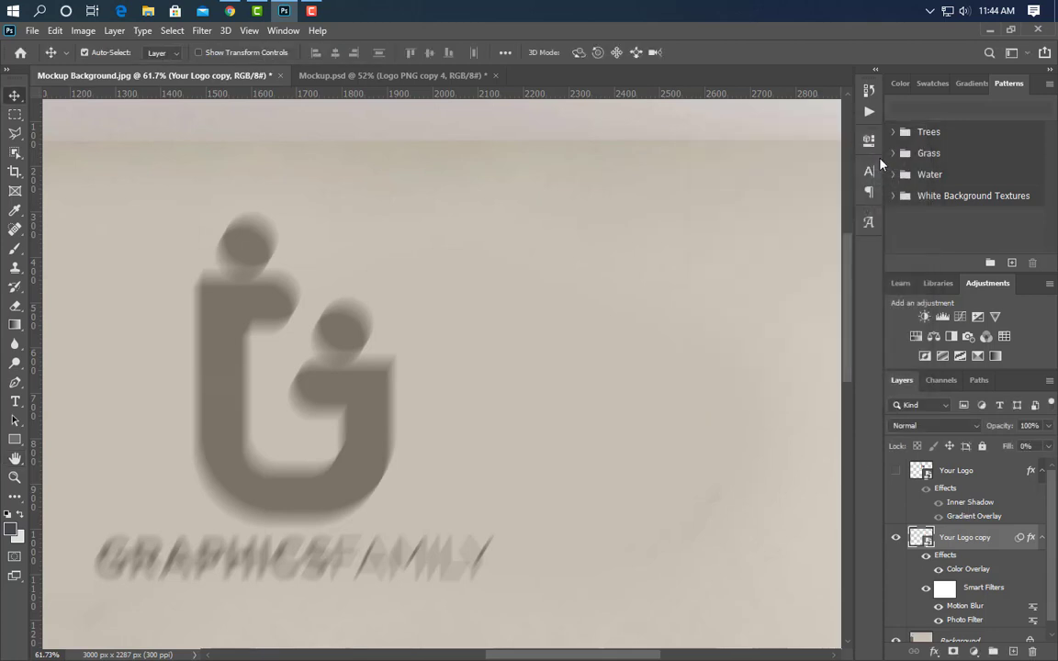
Apply a Gaussian Blur with a radius of 5.0 pixels to the Your Logo copy layer
left_click(201, 31)
mouse_move(276, 197)
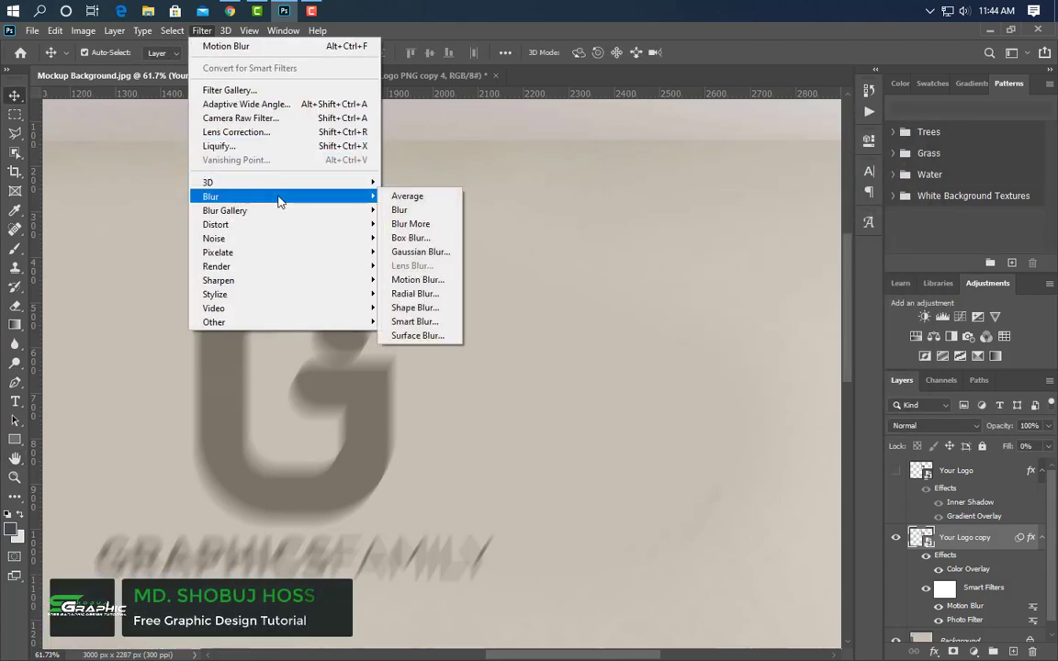
left_click(435, 253)
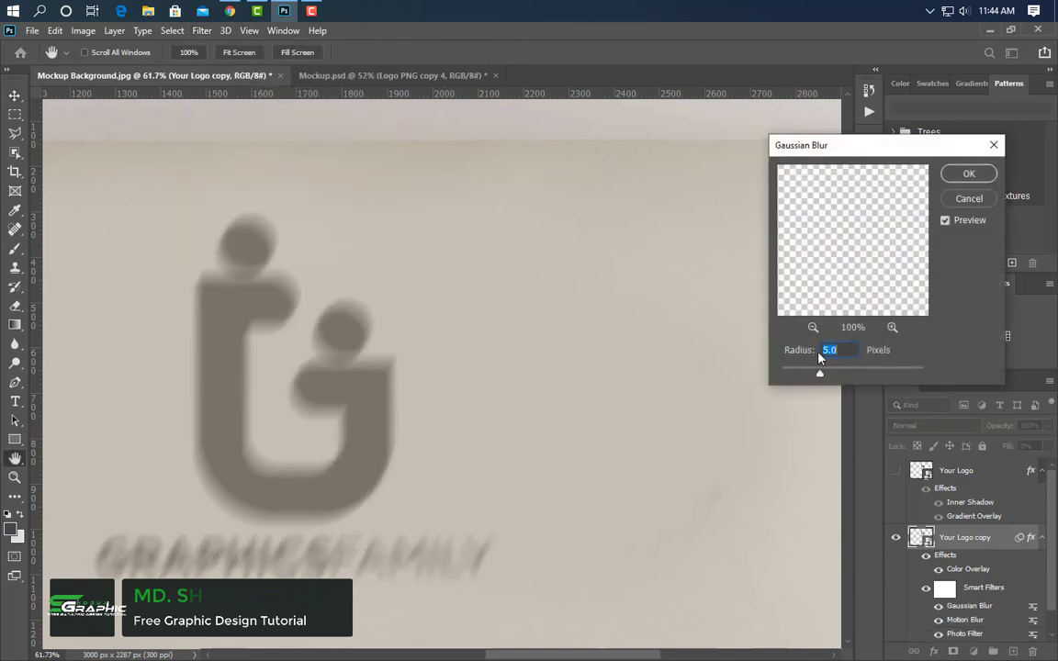
left_click(958, 175)
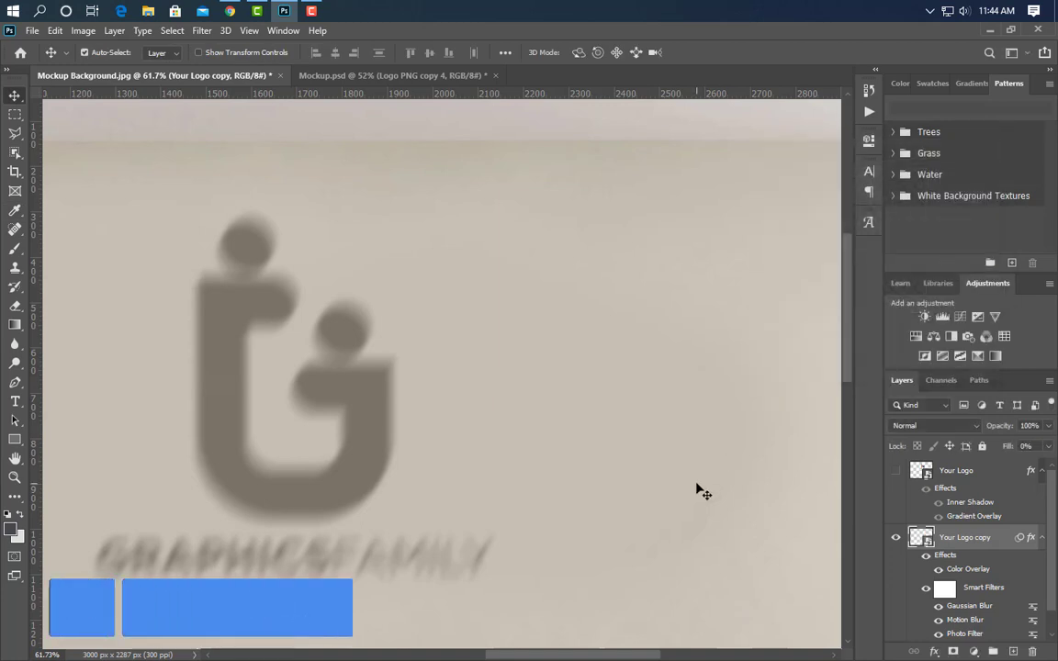
Make the Your Logo layer visible and nudge the blurred Your Logo copy shadow slightly downward and to the left
left_click(897, 471)
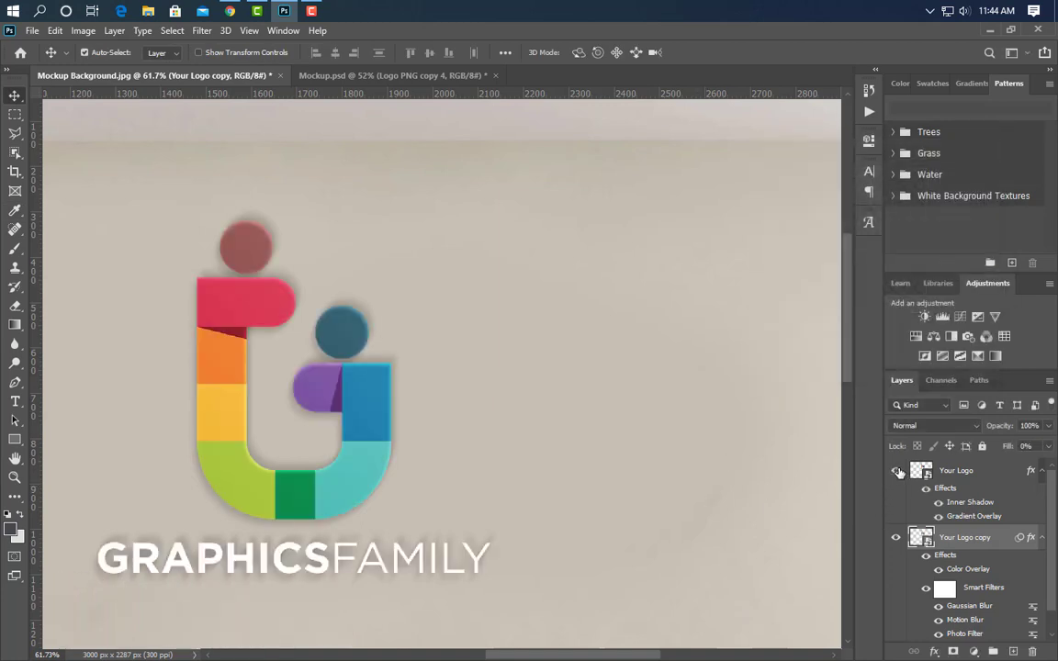
key("Down")
key("Down")
key("Down")
key("Down")
key("Down")
key("Down")
key("Down")
key("Down")
key("Down")
key("Down")
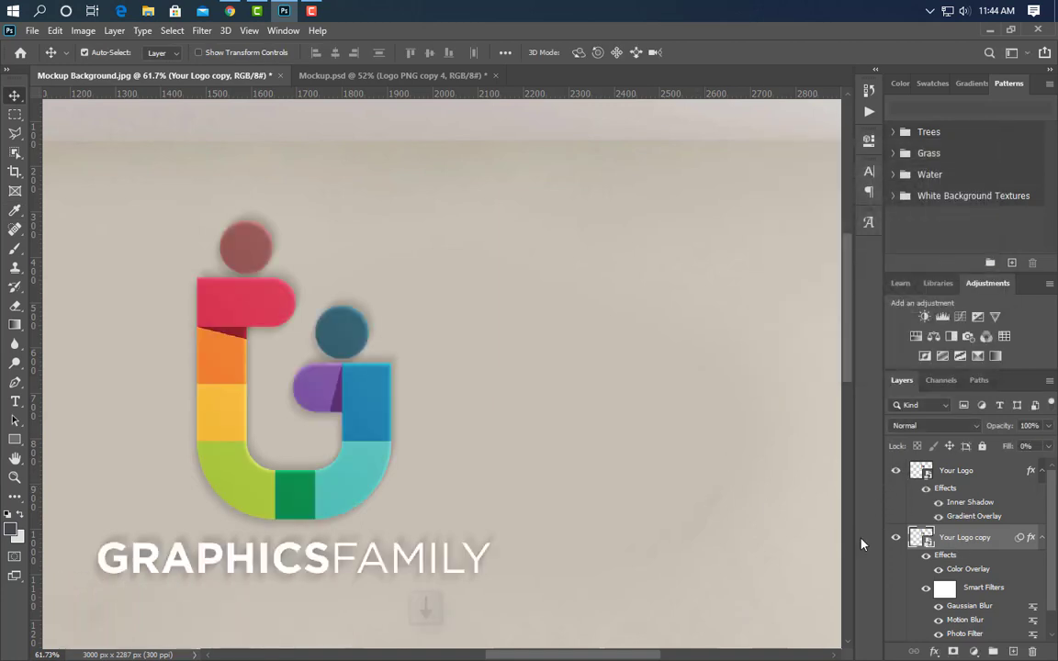
key("Left")
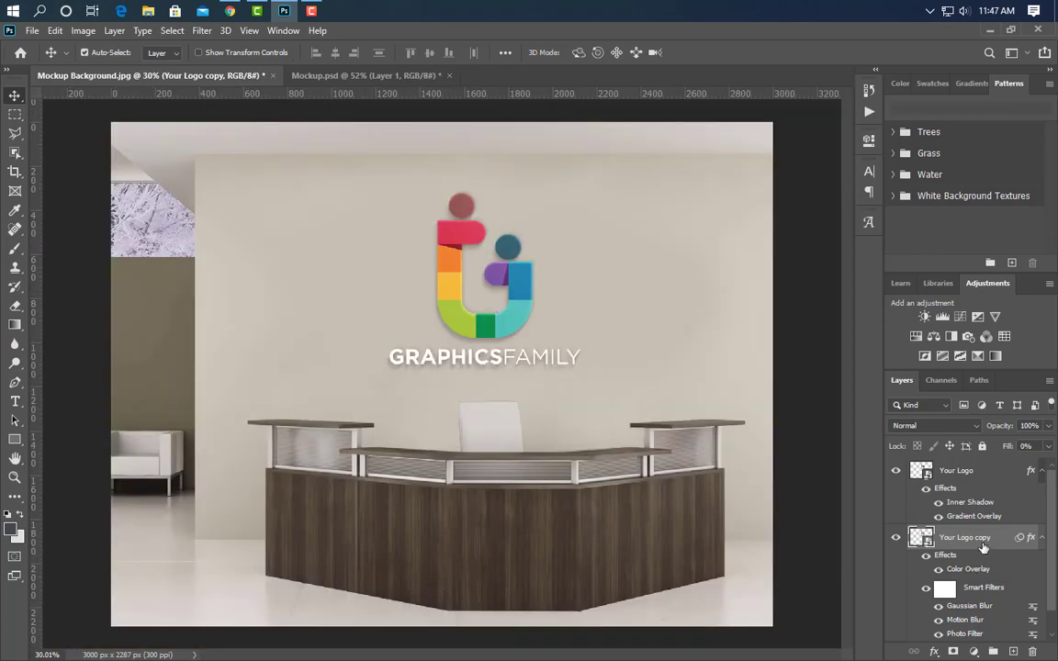
Add a new layer above Your Logo and draw a horizontal black-to-transparent linear gradient across the logo from left to right
left_click(983, 476)
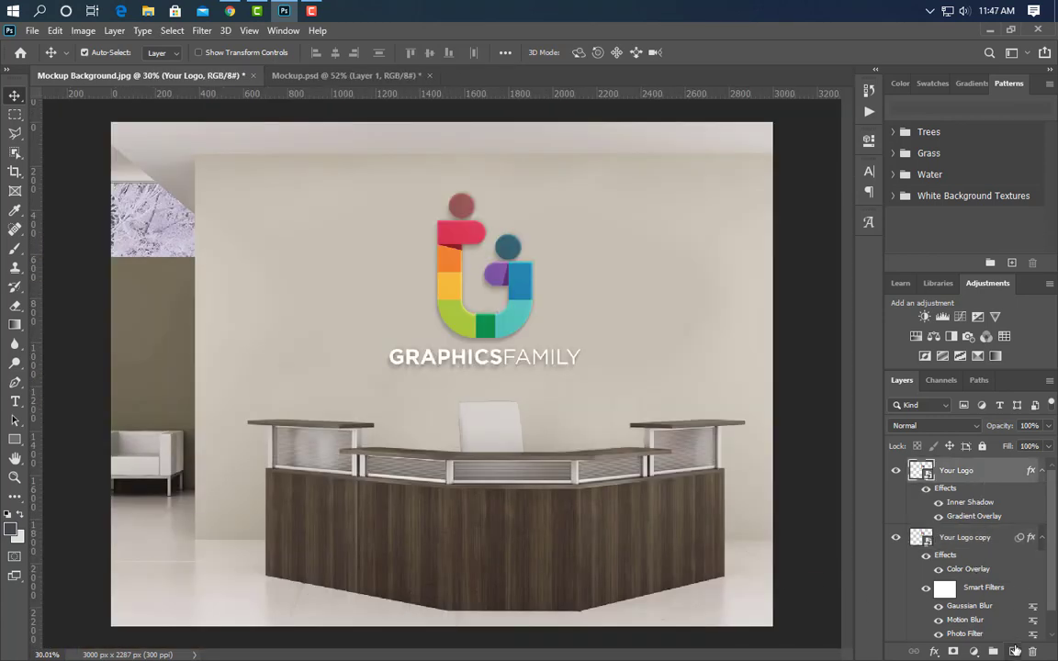
left_click(1013, 652)
scroll(514, 161, "up", 2)
scroll(484, 206, "up", 1)
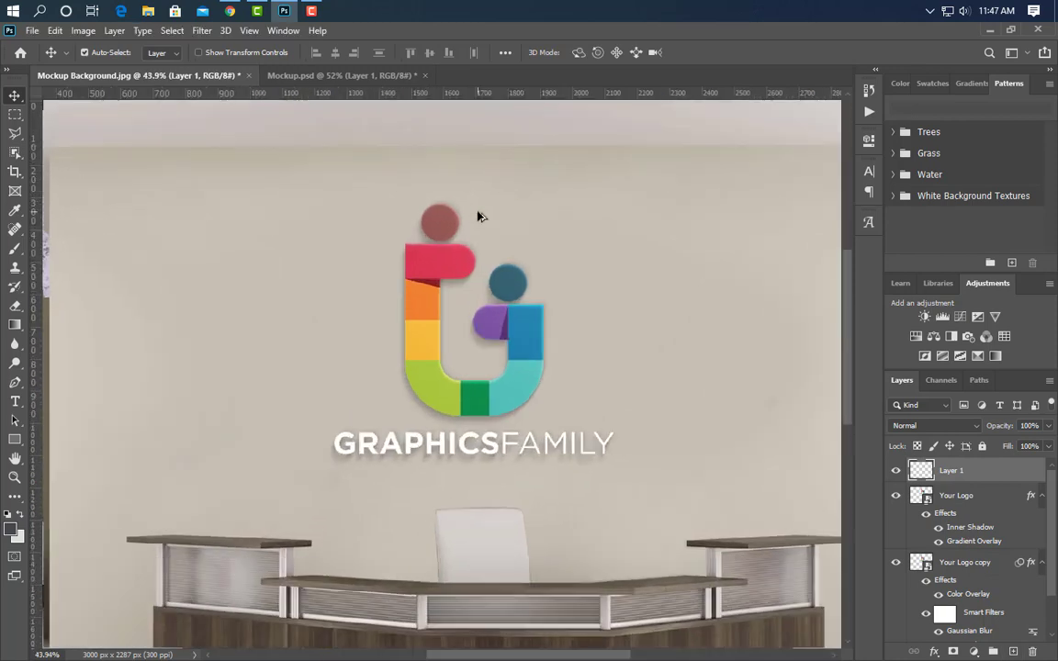
scroll(480, 215, "up", 1)
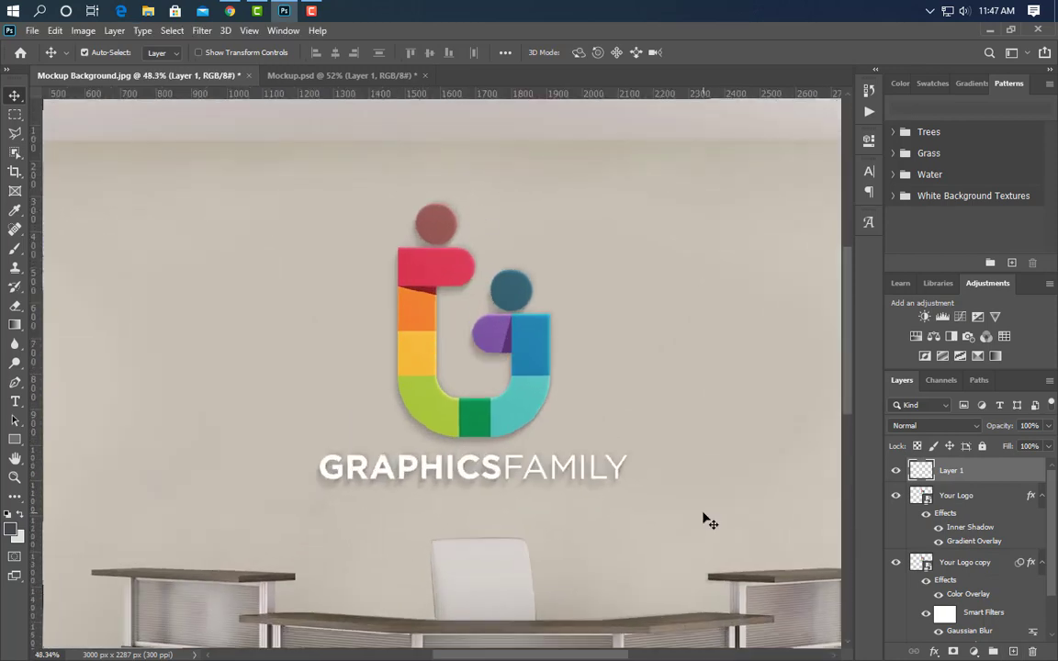
left_click(15, 324)
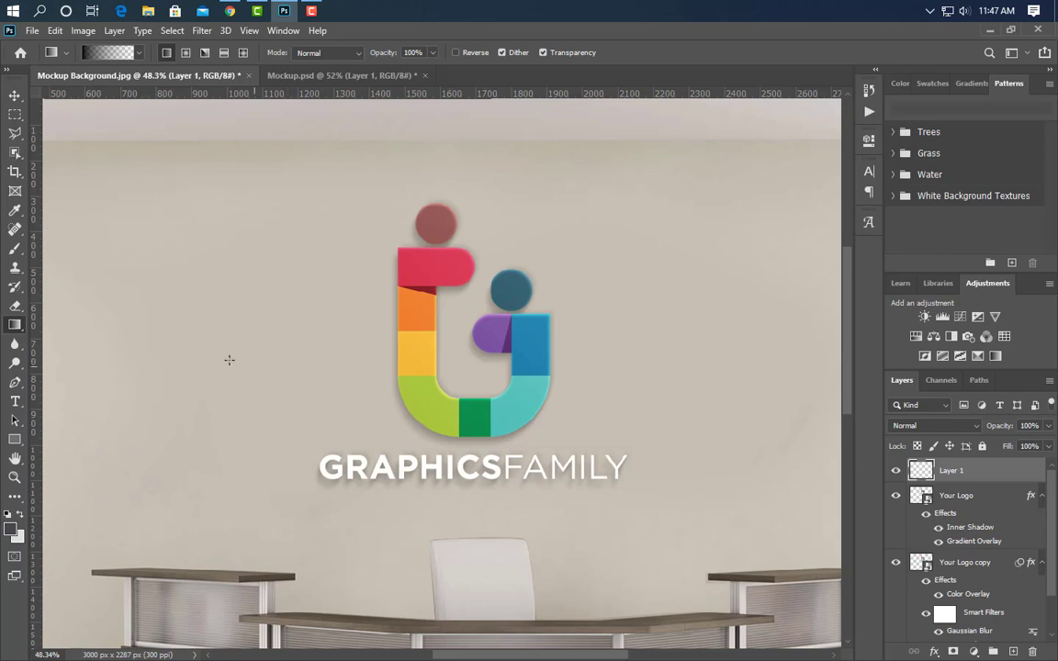
left_click_drag(134, 344, 714, 347)
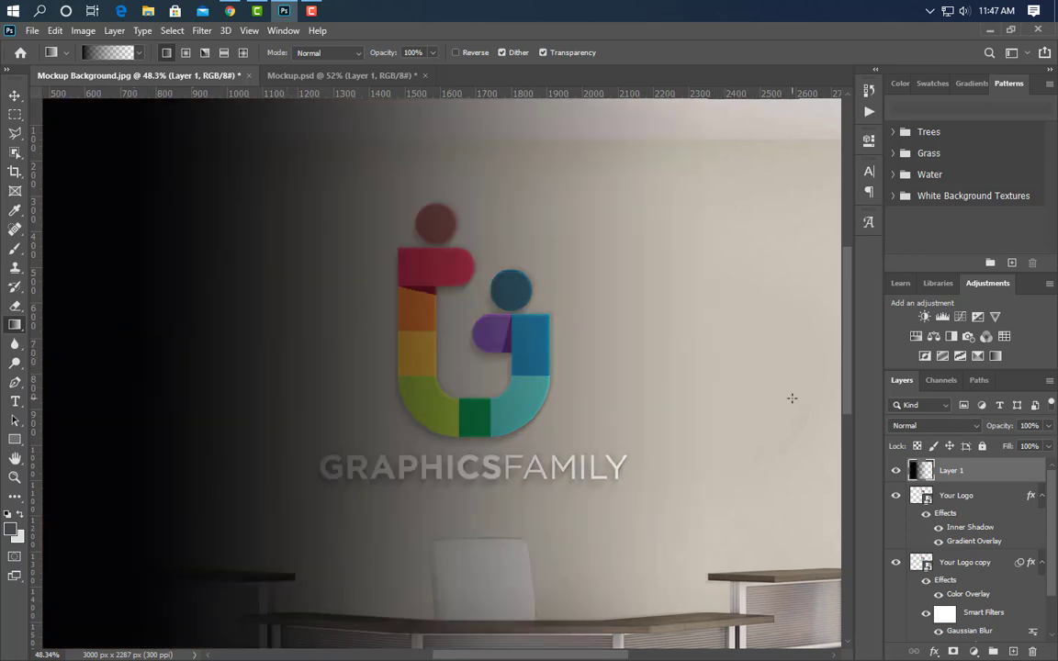
Clip the gradient layer to the Your Logo layer and set it to Soft Light blend mode at 50% opacity
right_click(1009, 479)
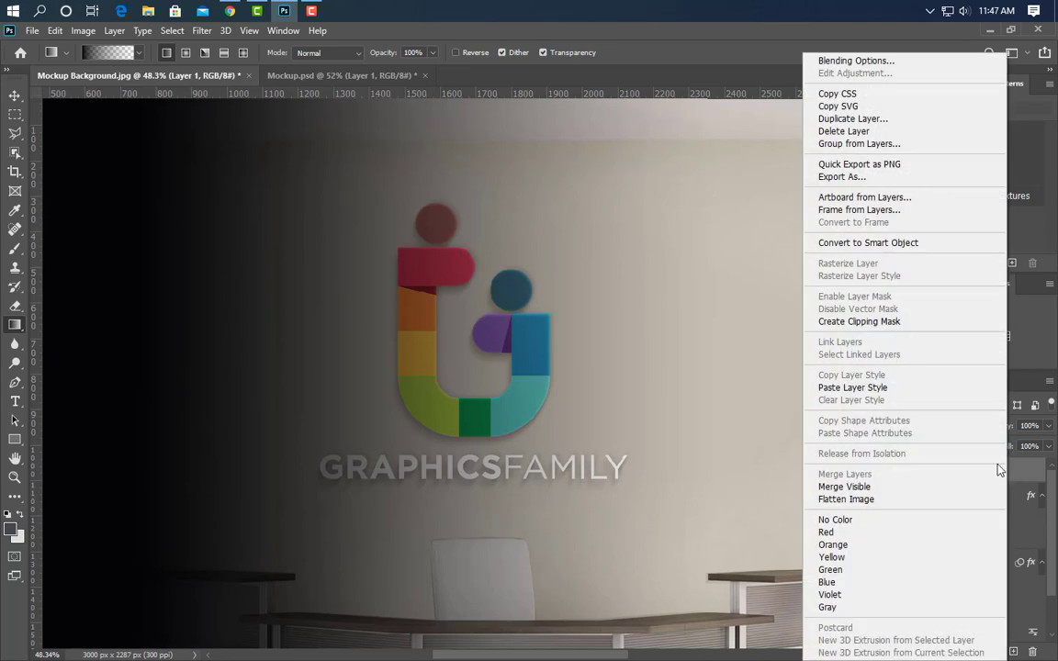
left_click(870, 322)
left_click(963, 426)
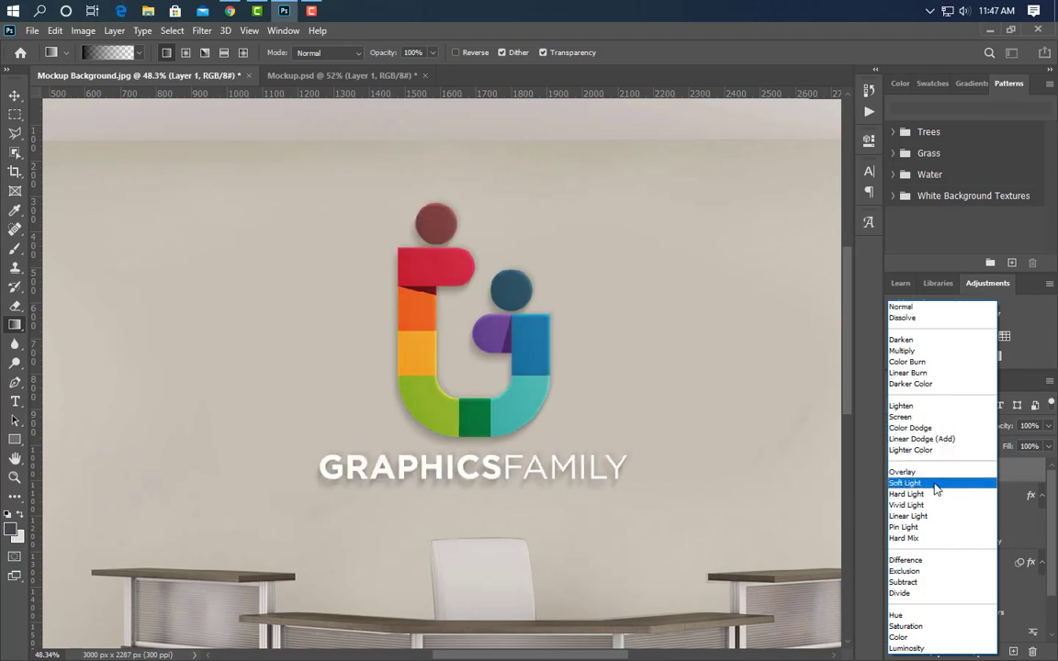
left_click(936, 485)
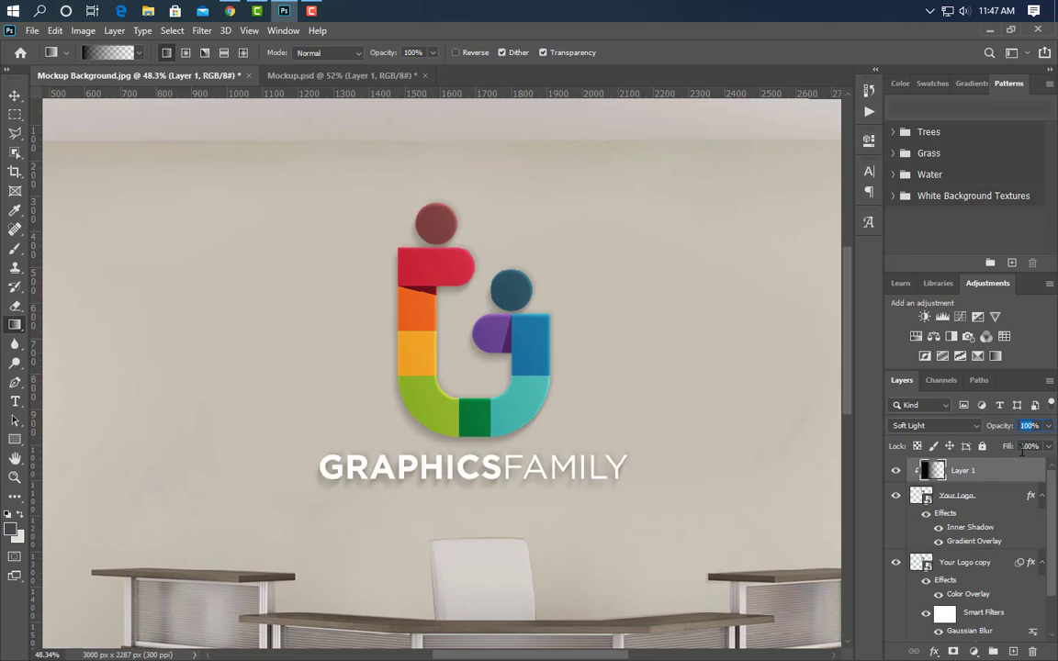
type("46")
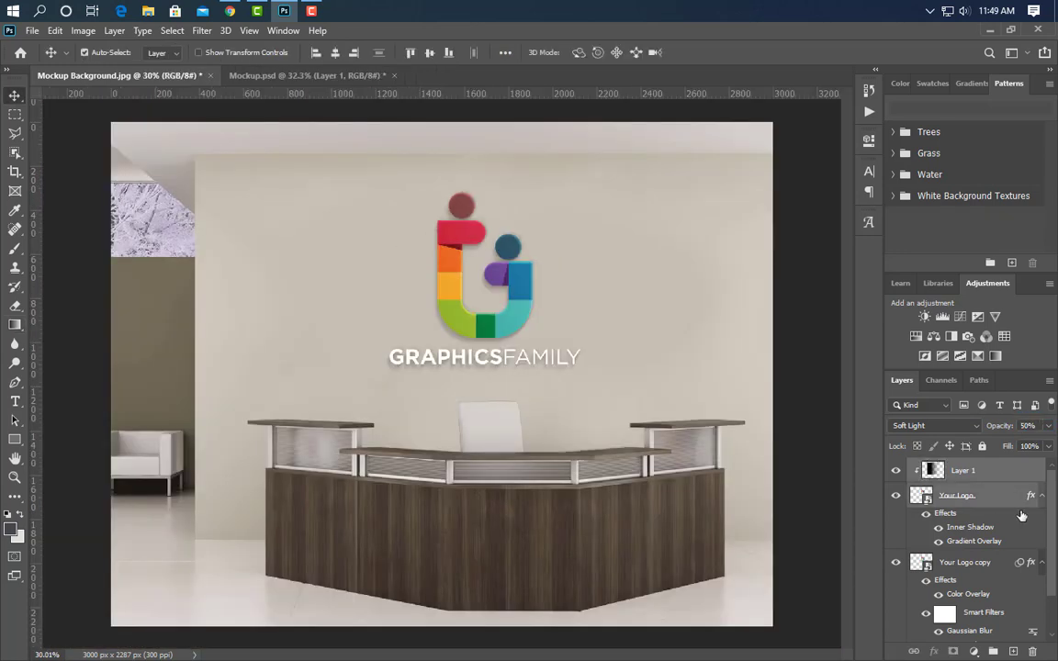
Group the gradient layer with Your Logo, and group the result together with the Your Logo copy layer
left_click_drag(993, 650, 993, 650)
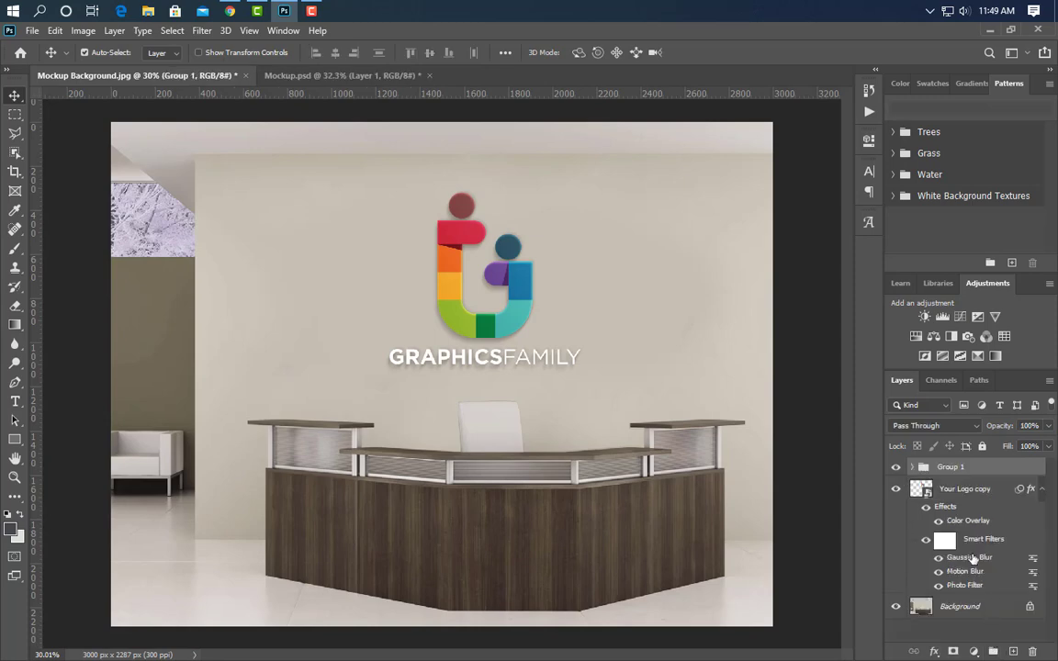
mouse_move(973, 497)
left_mouse_down()
mouse_move(893, 564)
mouse_move(894, 588)
mouse_move(992, 651)
left_mouse_up()
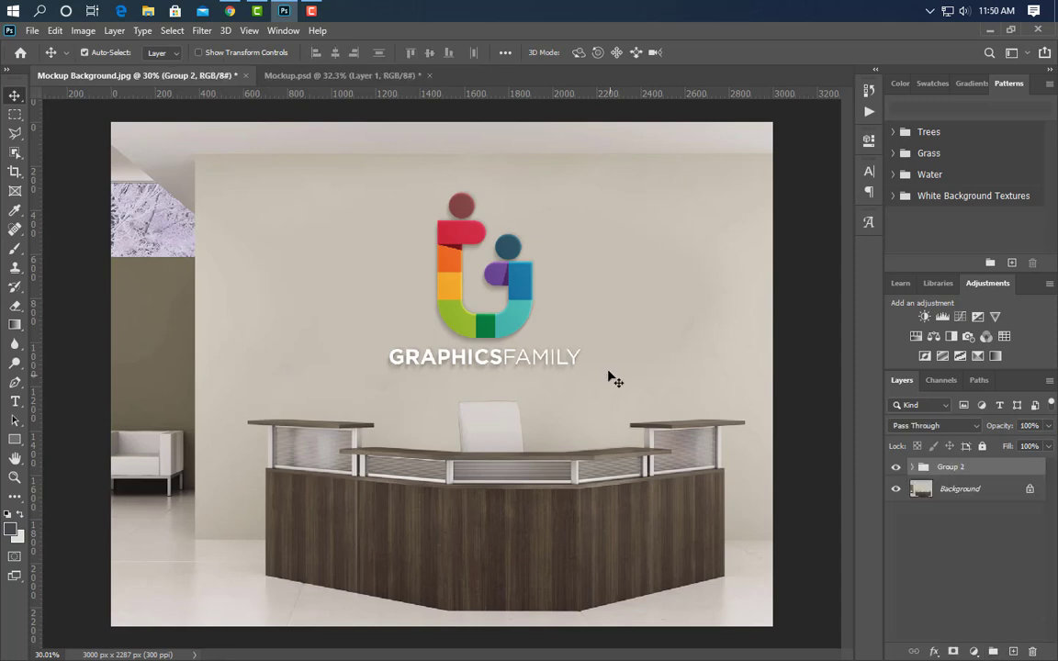
Expand Group 2 and Group 1 and duplicate the Your Logo layer inside Group 1
left_click(912, 467)
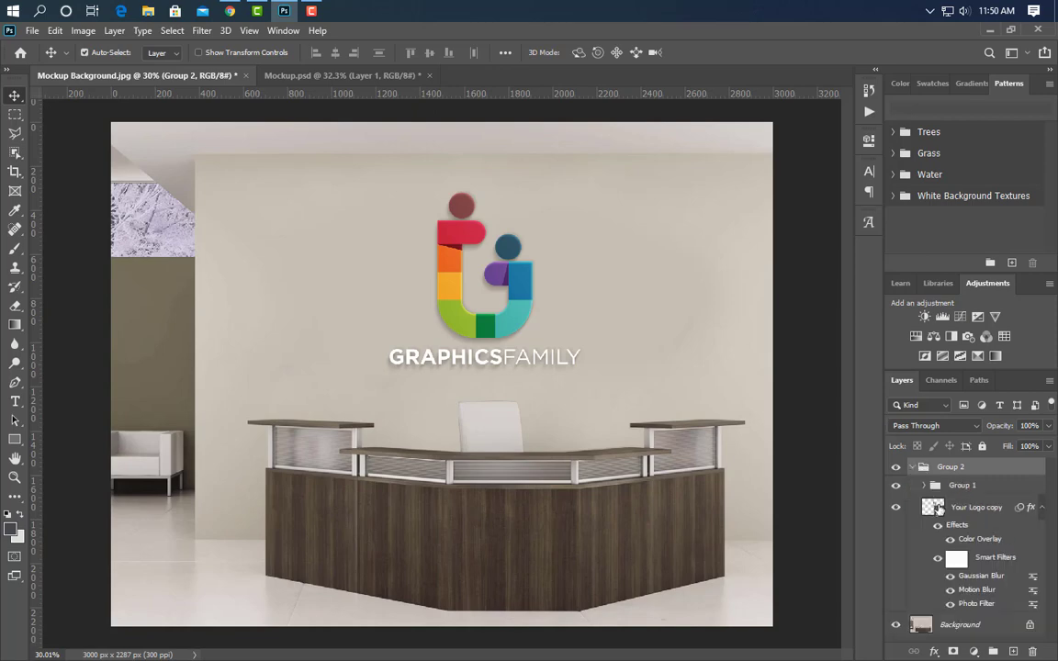
left_click(924, 485)
left_click(982, 539)
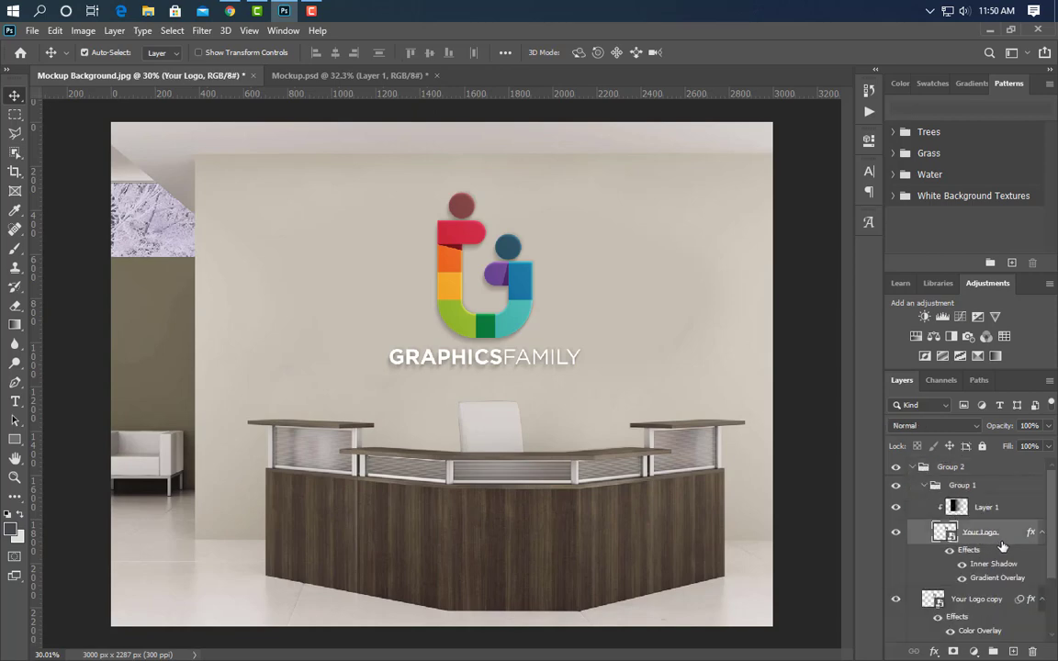
left_click_drag(1004, 548, 1012, 651)
Clip the Layer 1 gradient to the duplicated logo layer, Your Logo copy 2
left_click(1002, 515)
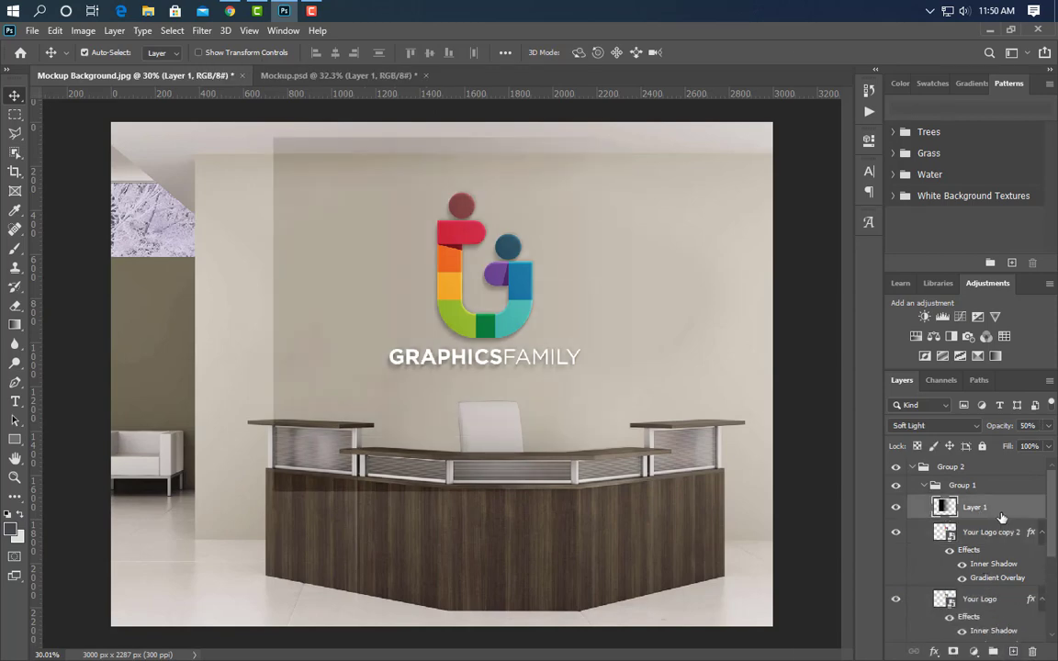
right_click(1001, 517)
left_click(845, 303)
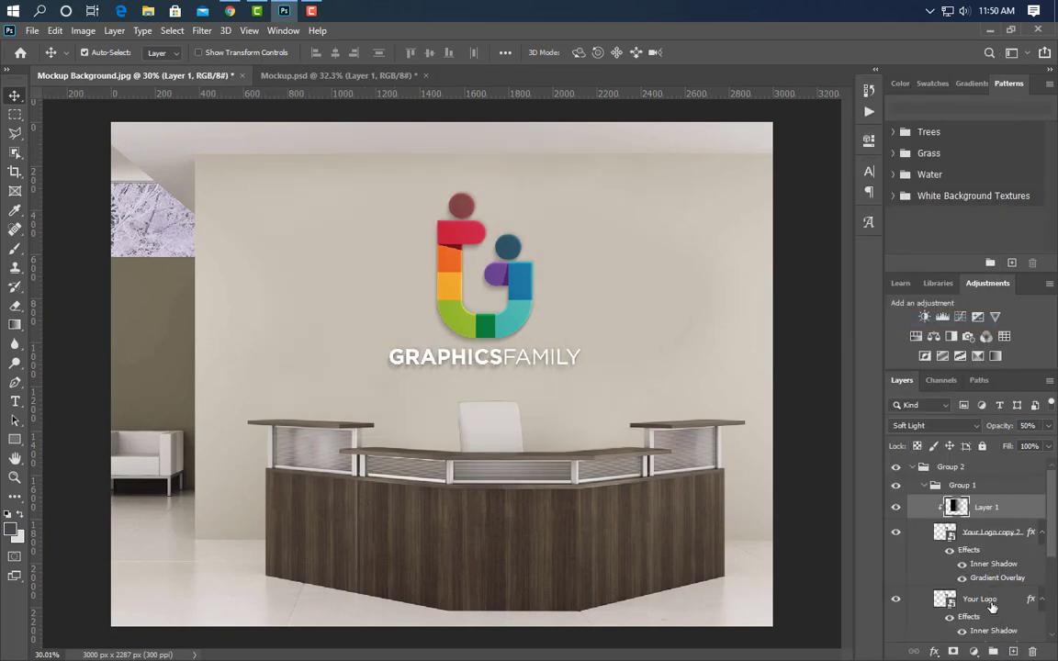
Move the original Your Logo layer out above Group 2 and reduce its fill to 0%
left_click_drag(992, 606, 970, 463)
left_click(926, 552)
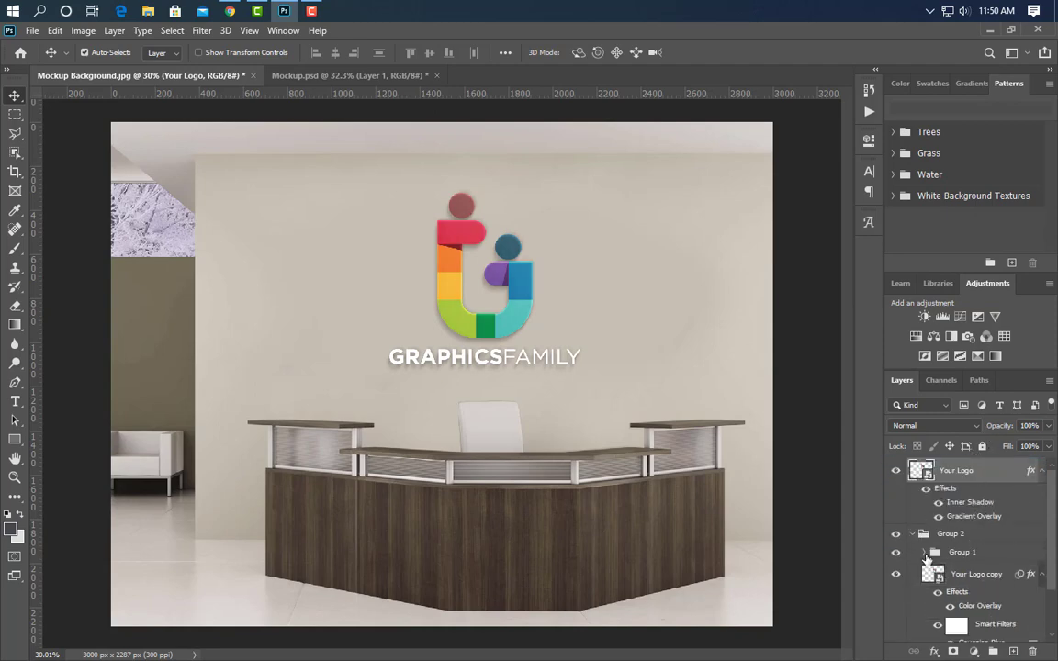
left_click(913, 534)
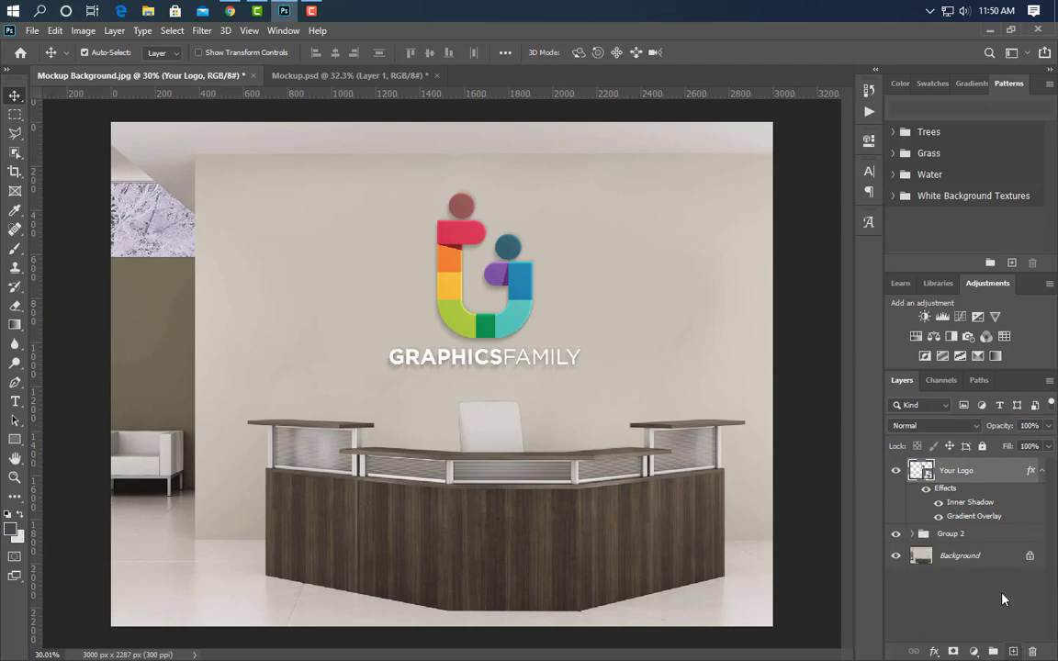
left_click(1049, 447)
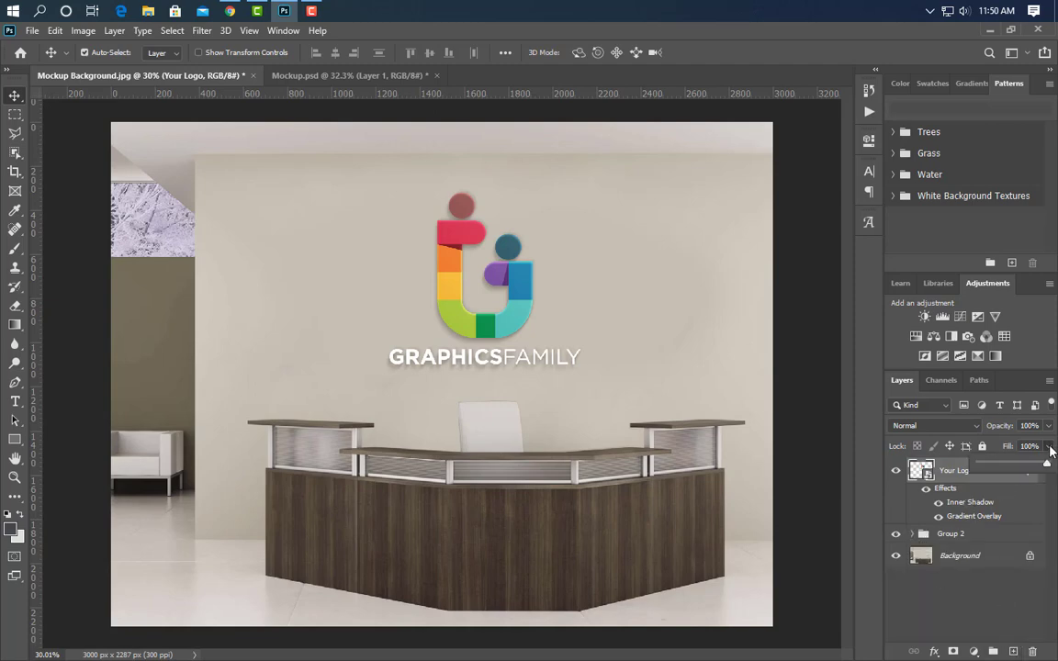
left_click_drag(1048, 465, 979, 464)
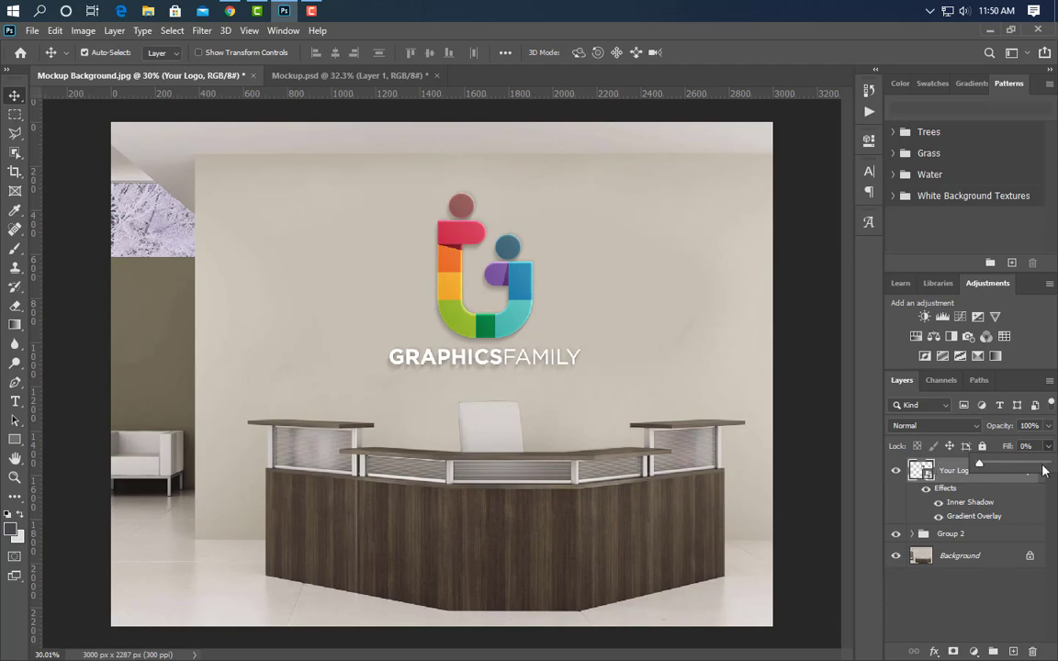
Reduce the opacity of the top logo layer to 0%
left_click(1049, 426)
left_click_drag(1047, 445, 929, 460)
left_click(1044, 472)
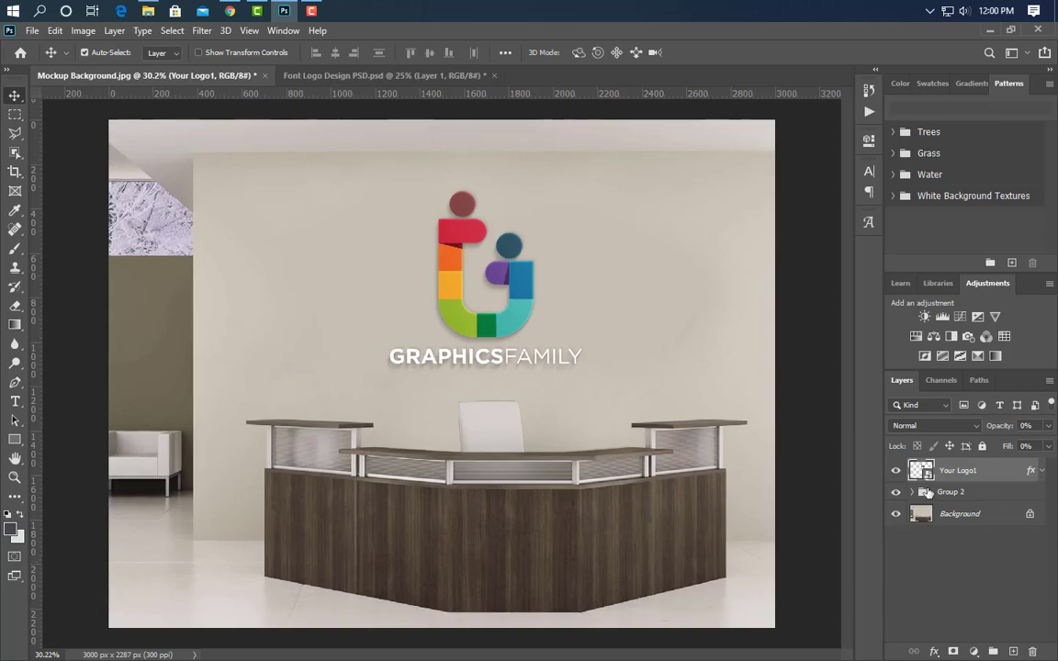
Open the Your Logo1 smart object and copy Layer 1 from Font Logo Design PSD.psd into it
double_click(929, 480)
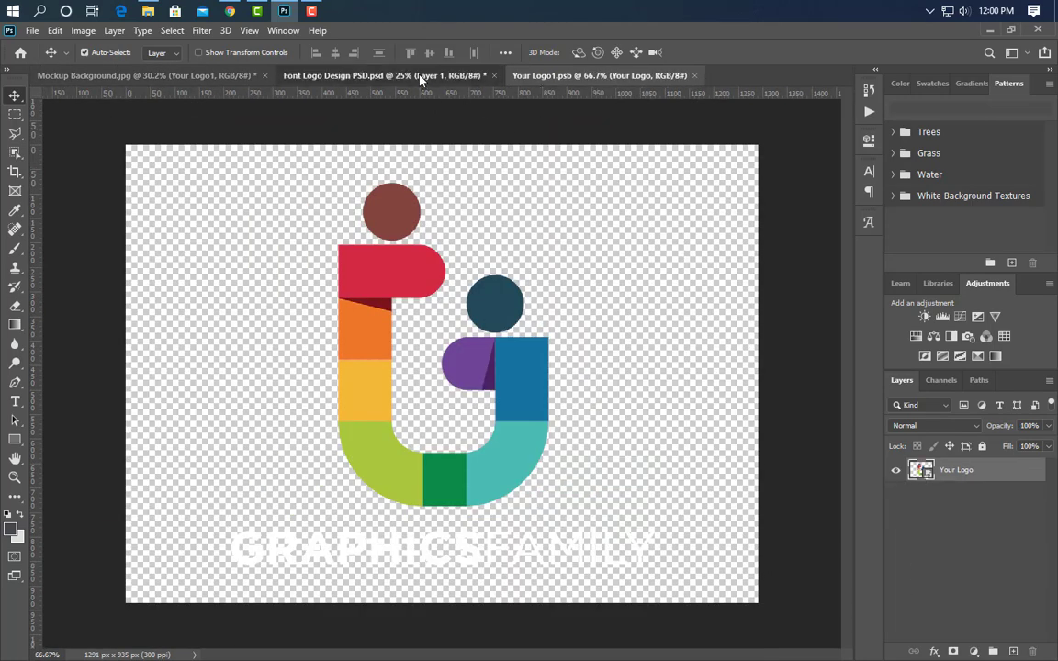
left_click(376, 73)
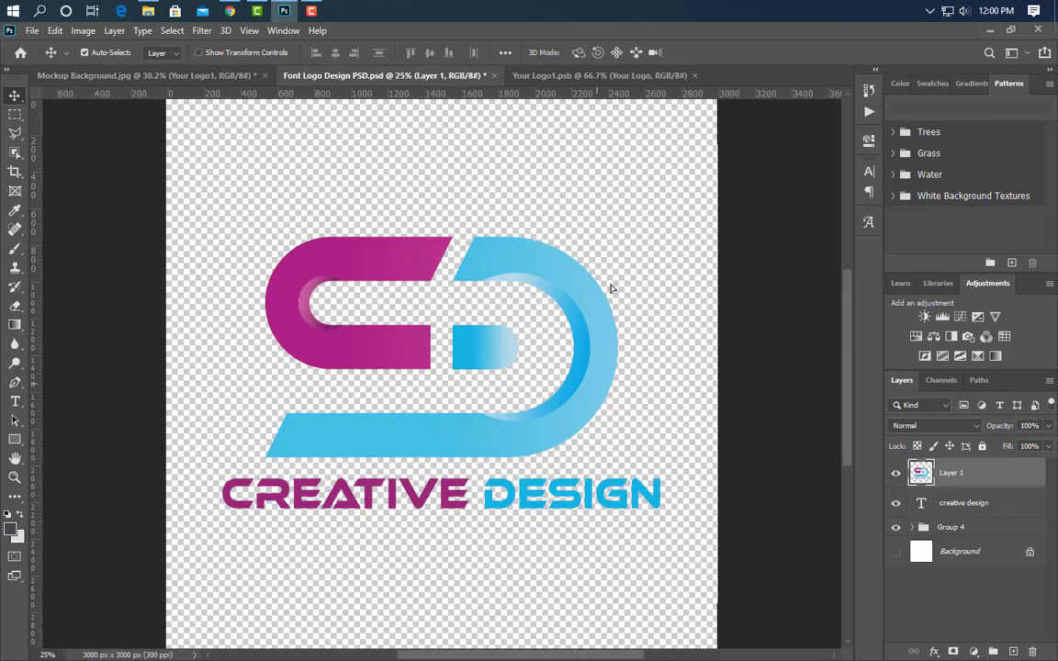
left_click_drag(611, 289, 538, 405)
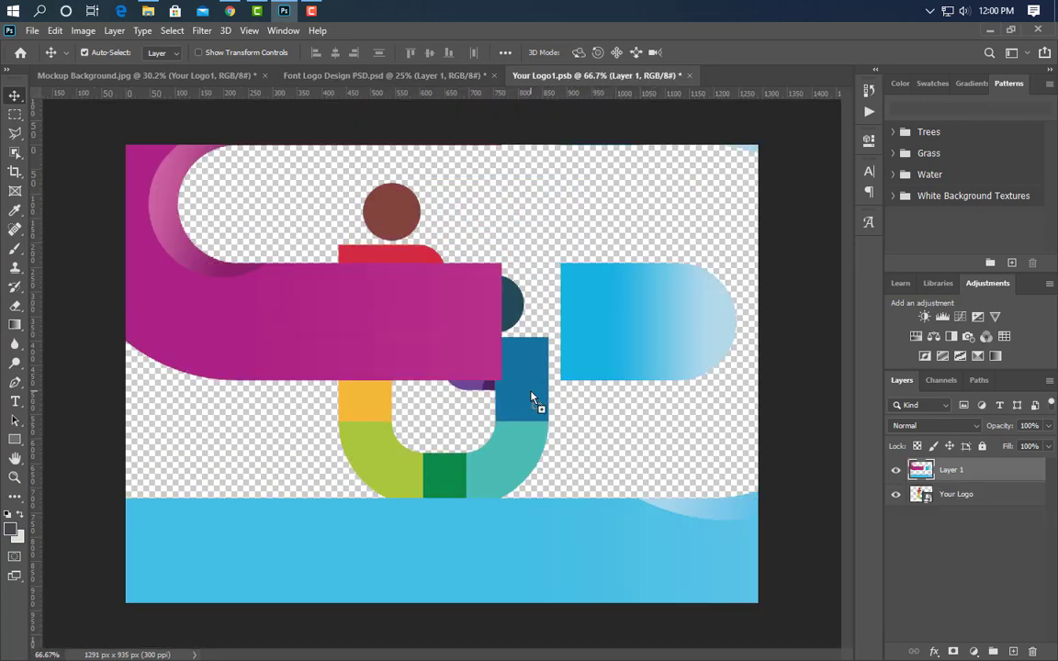
Scale the pasted Creative Design logo proportionally to 45.60% and center it on the smart object's canvas
key("ctrl+t")
key("ctrl+0")
key("ctrl+0")
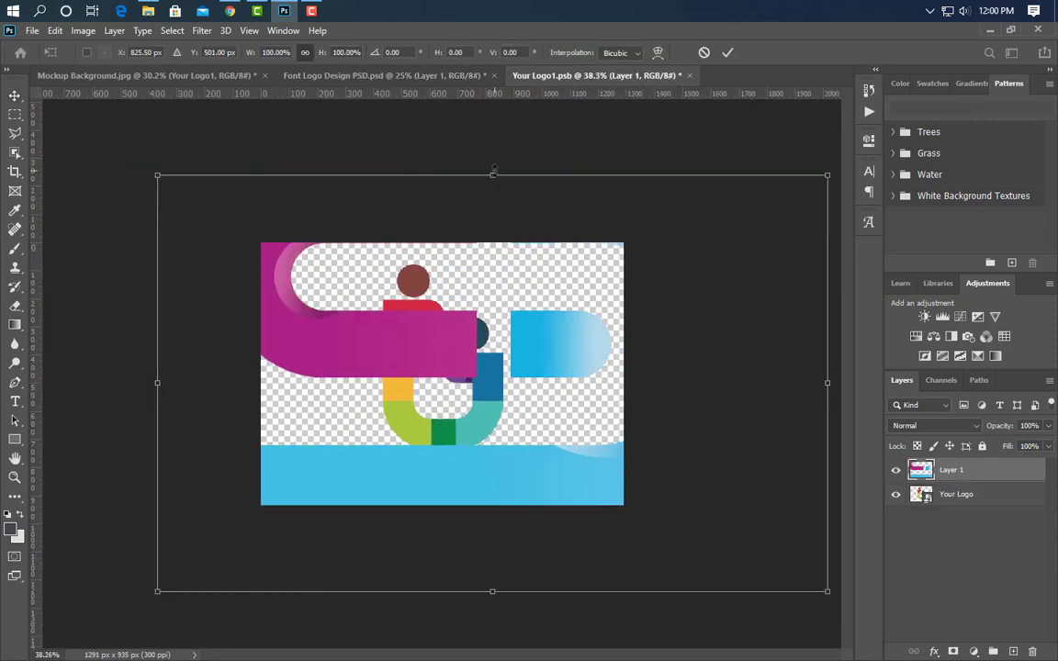
left_click_drag(493, 171, 446, 299)
scroll(447, 300, "up", 4)
mouse_move(679, 374)
left_mouse_down()
mouse_move(711, 375)
mouse_move(666, 376)
left_mouse_up()
left_click(727, 53)
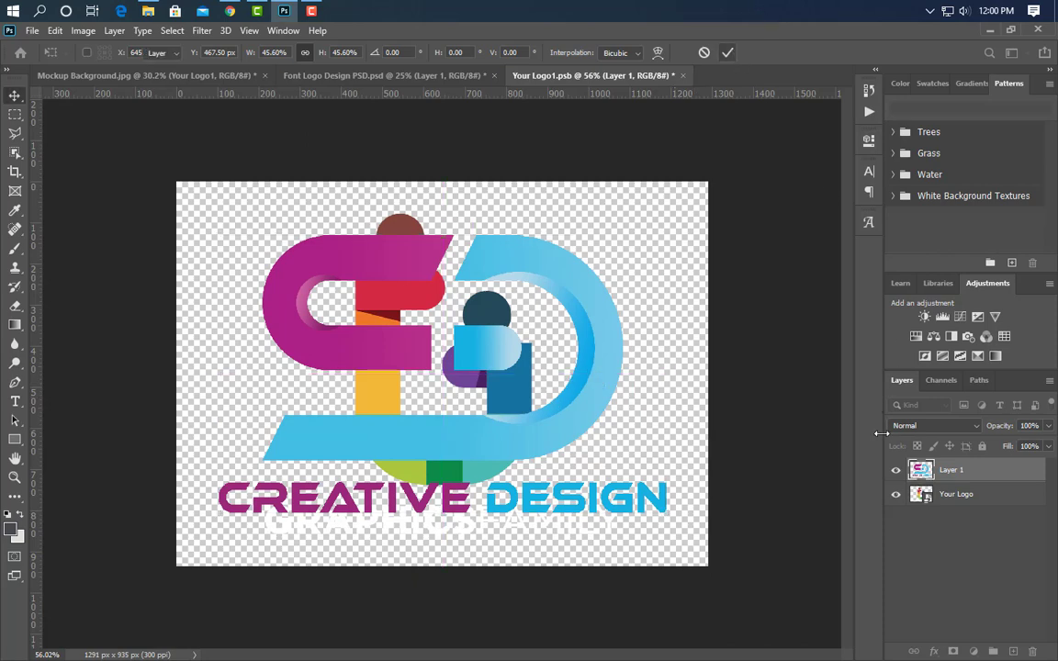
Hide the old Your Logo layer, then save and close the smart object and return to the Mockup Background document
left_click(896, 494)
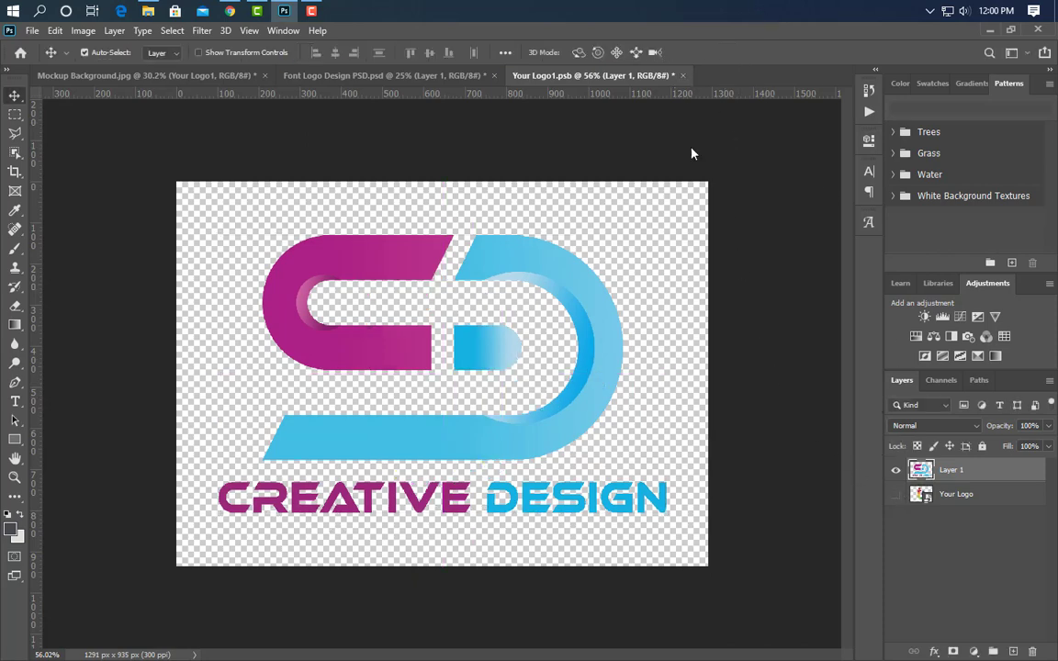
key("ctrl+w")
key("Return")
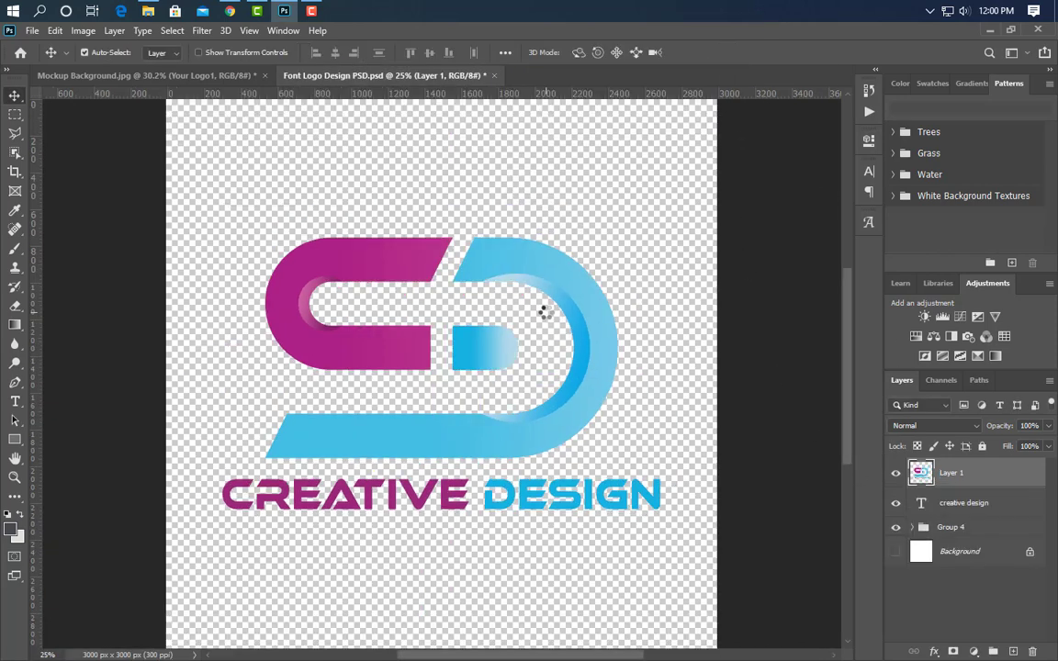
left_click(169, 72)
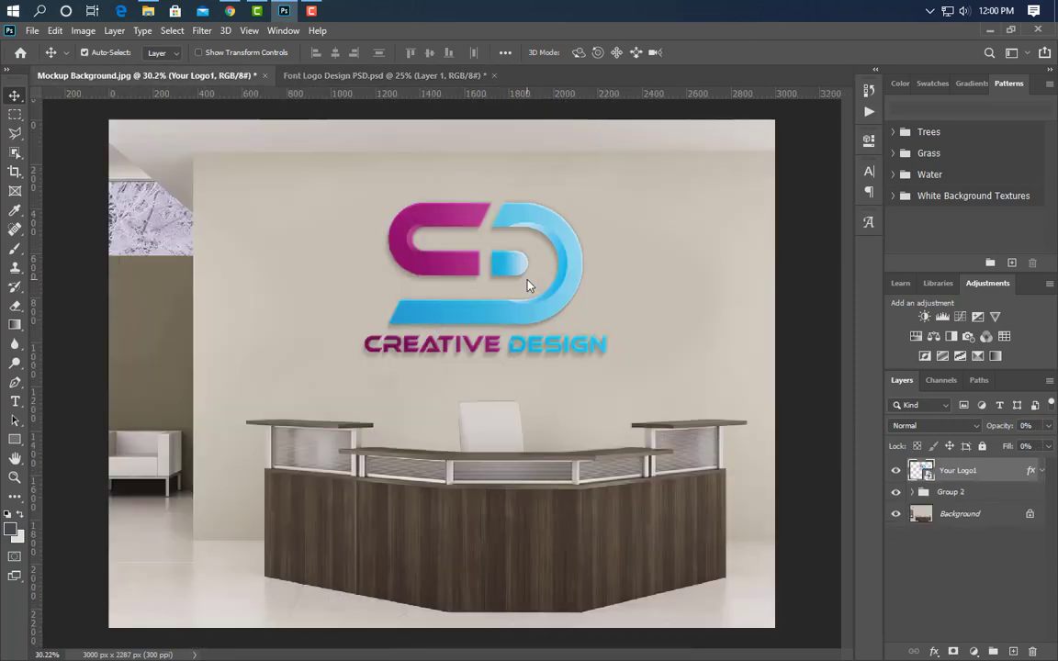